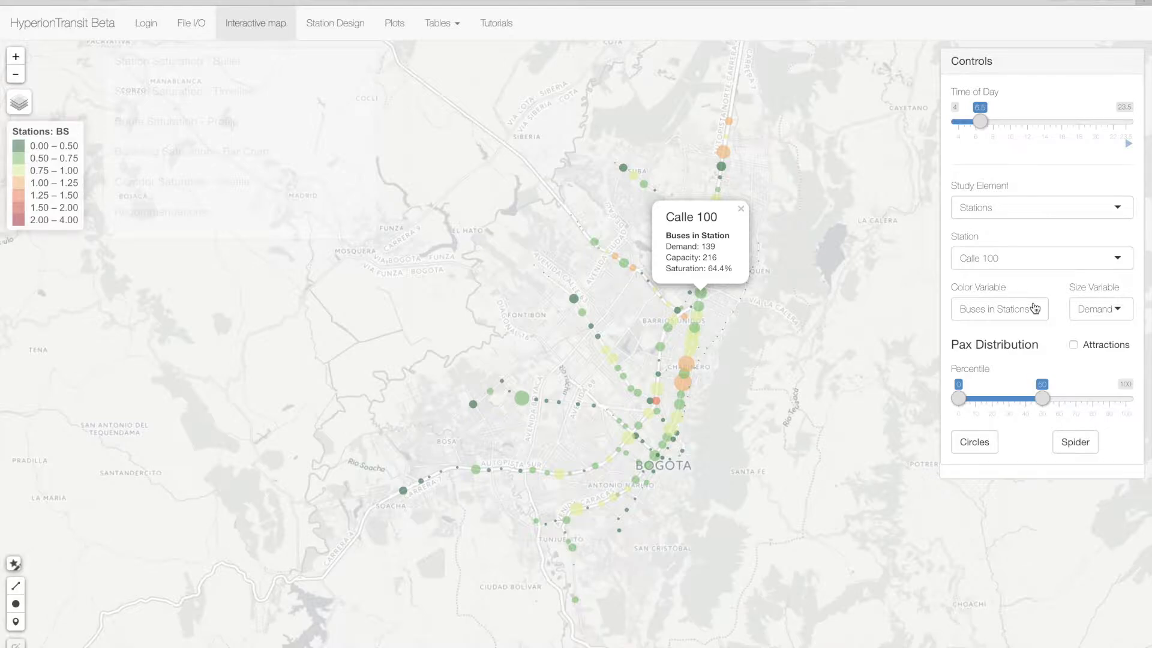
- Set the stations' color variable to Pax in Turnstiles
click(1034, 308)
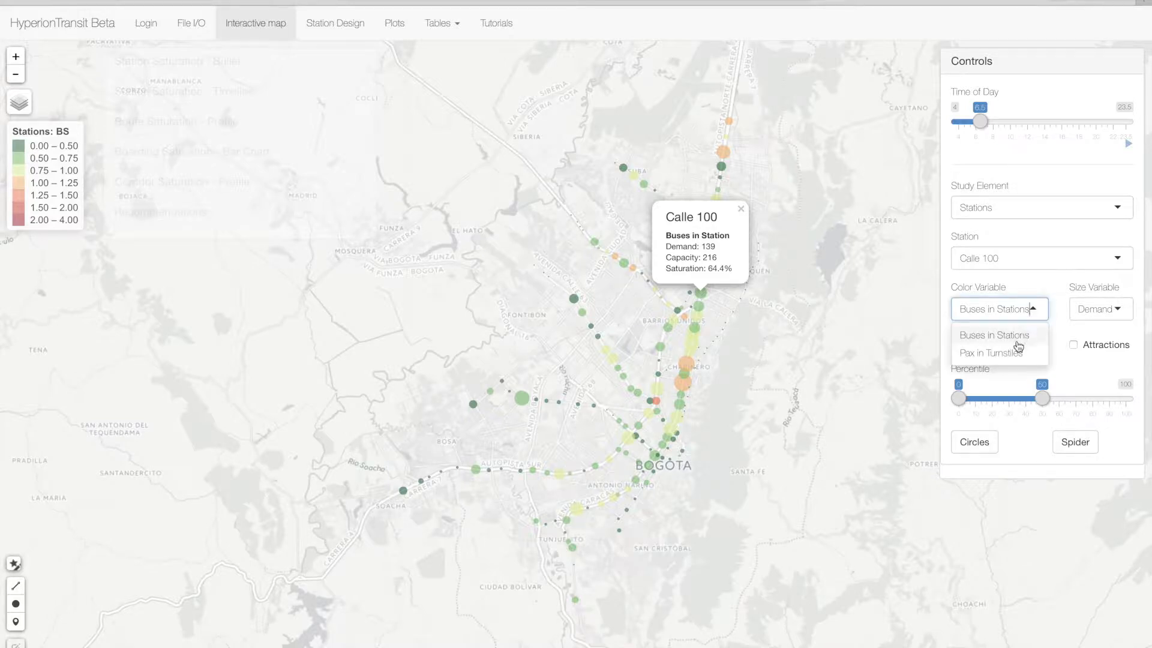
click(1015, 353)
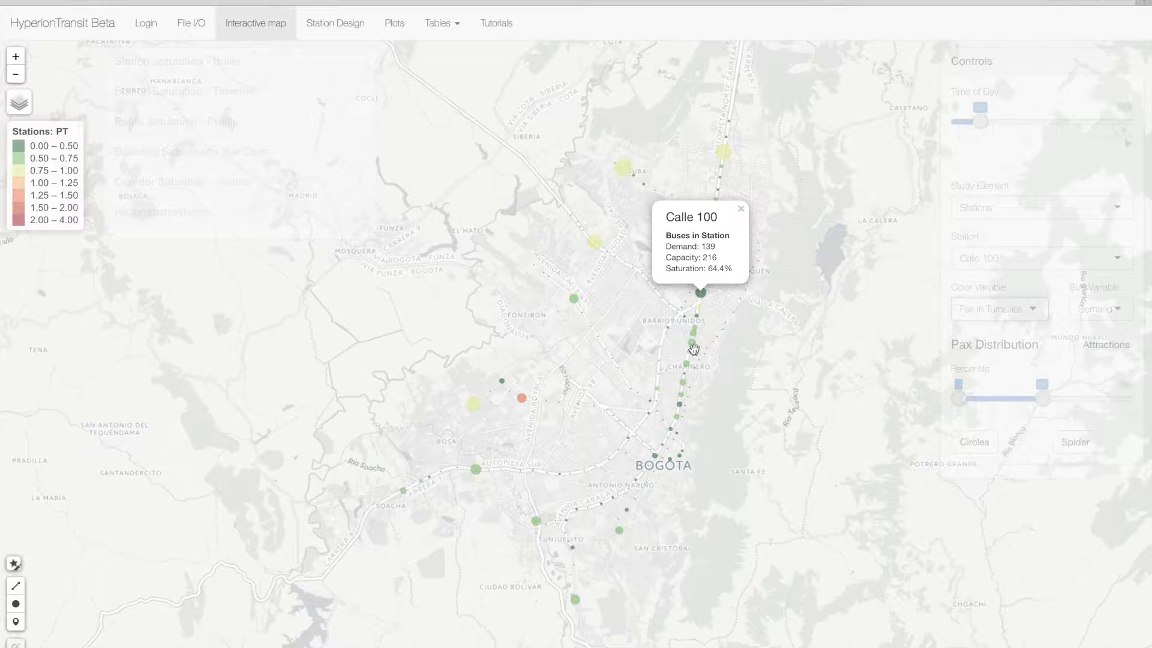
- Try Capacity as the stations' size variable and return it to Demand
click(1105, 308)
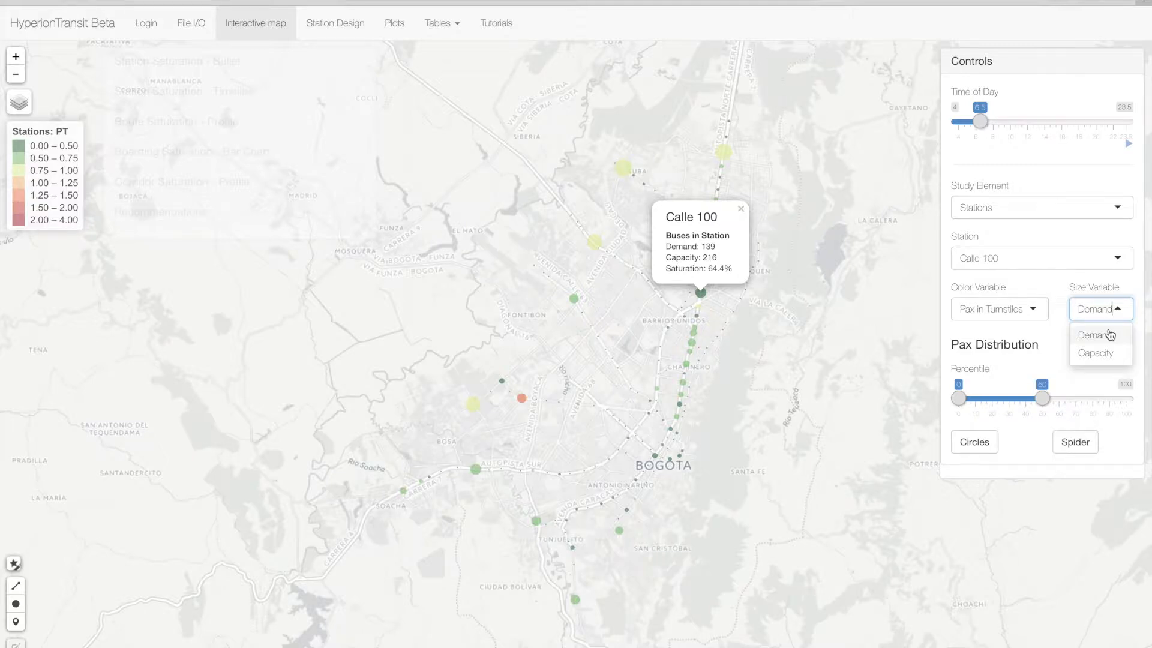
click(1107, 353)
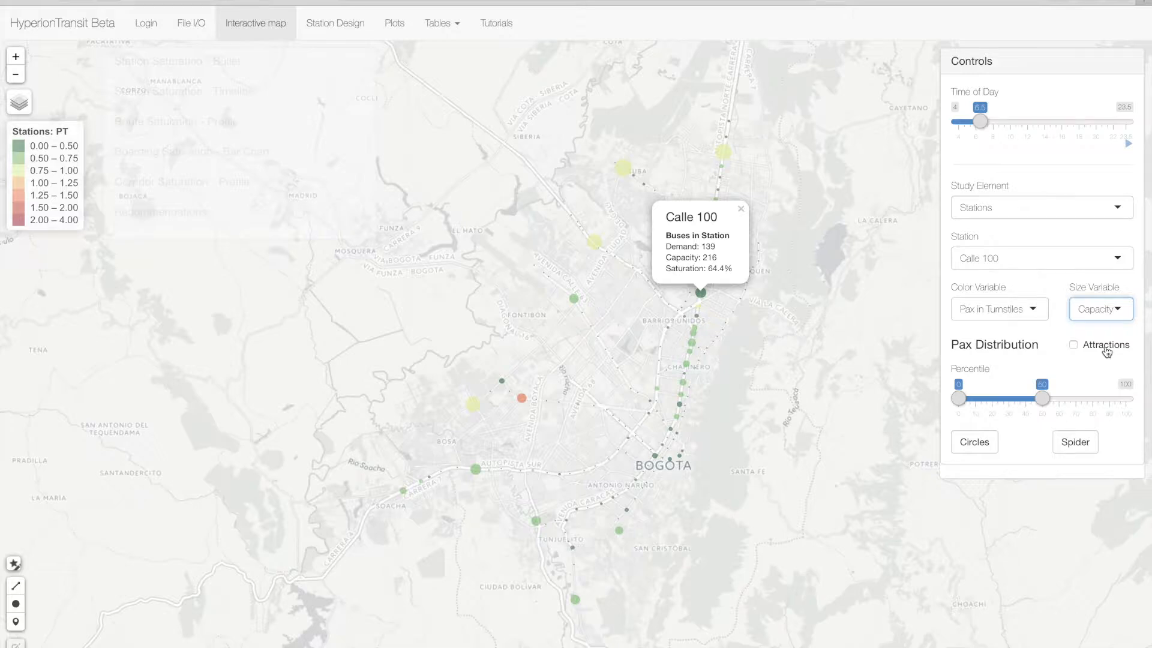
click(1114, 310)
click(1103, 331)
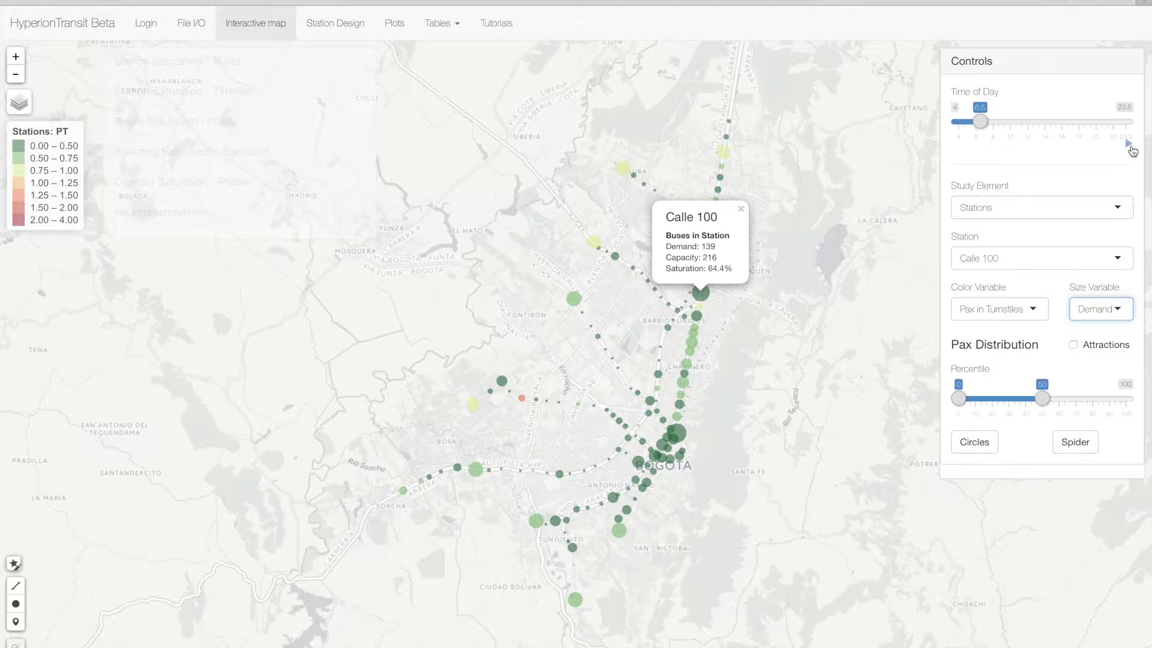
- Play the time-of-day animation for the stations, pause it, and return the time to 6.5
click(1129, 147)
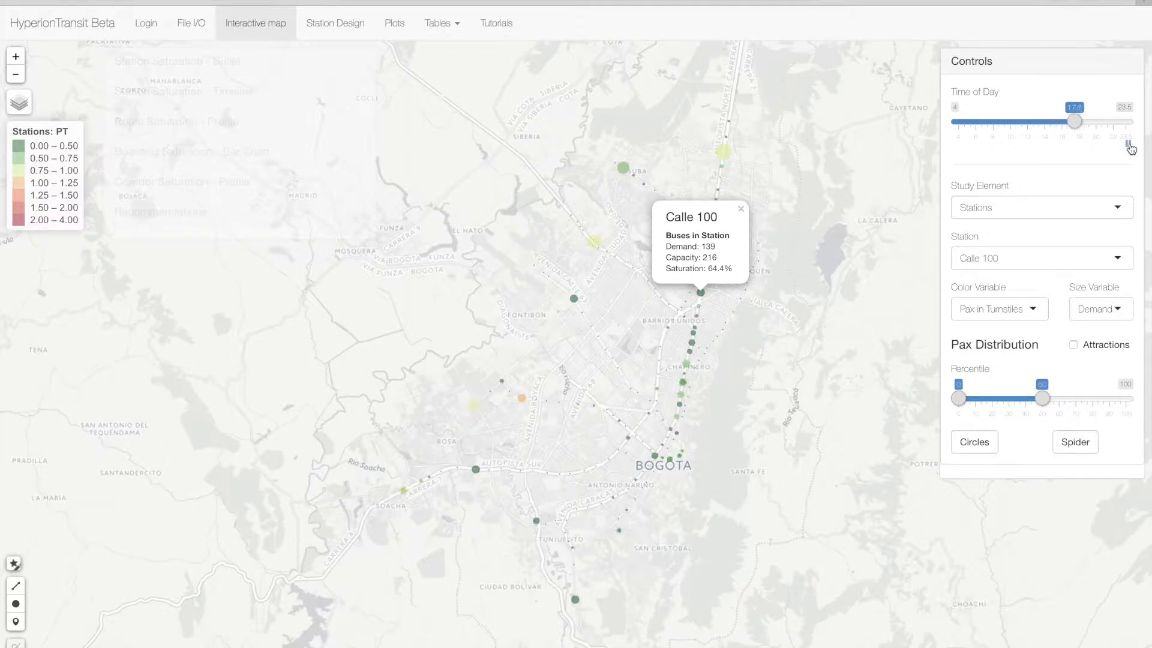
click(1129, 145)
click(1085, 124)
drag(1085, 124, 981, 122)
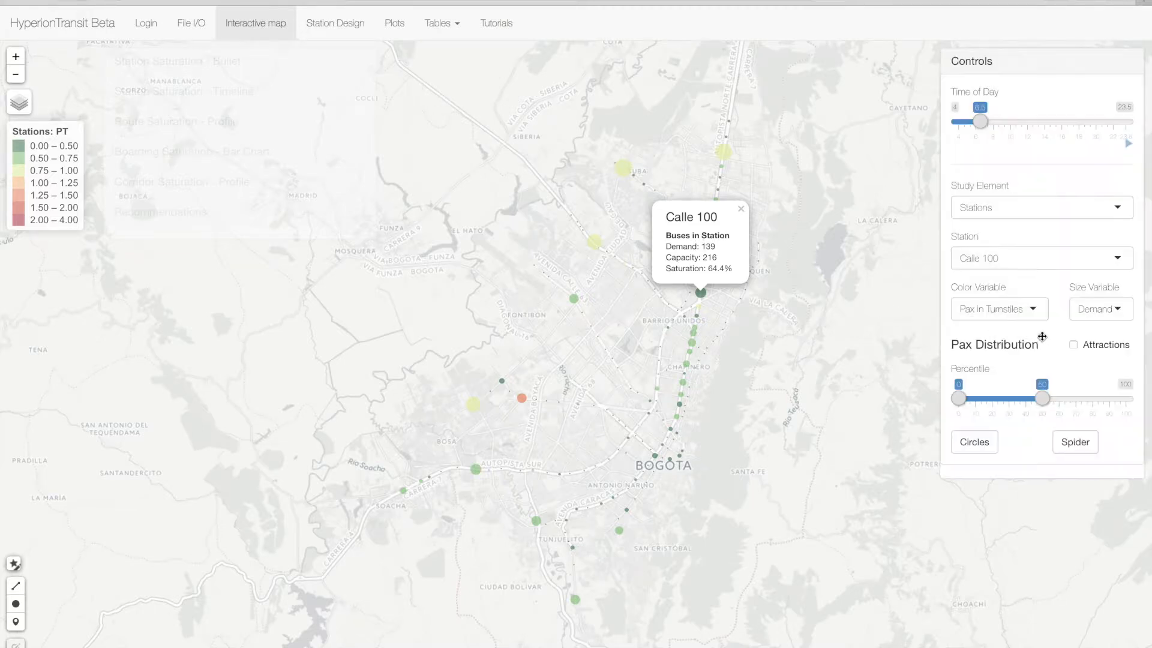
- Enable Attractions, draw the spider diagram for Calle 100, and close the station's popup
click(1074, 345)
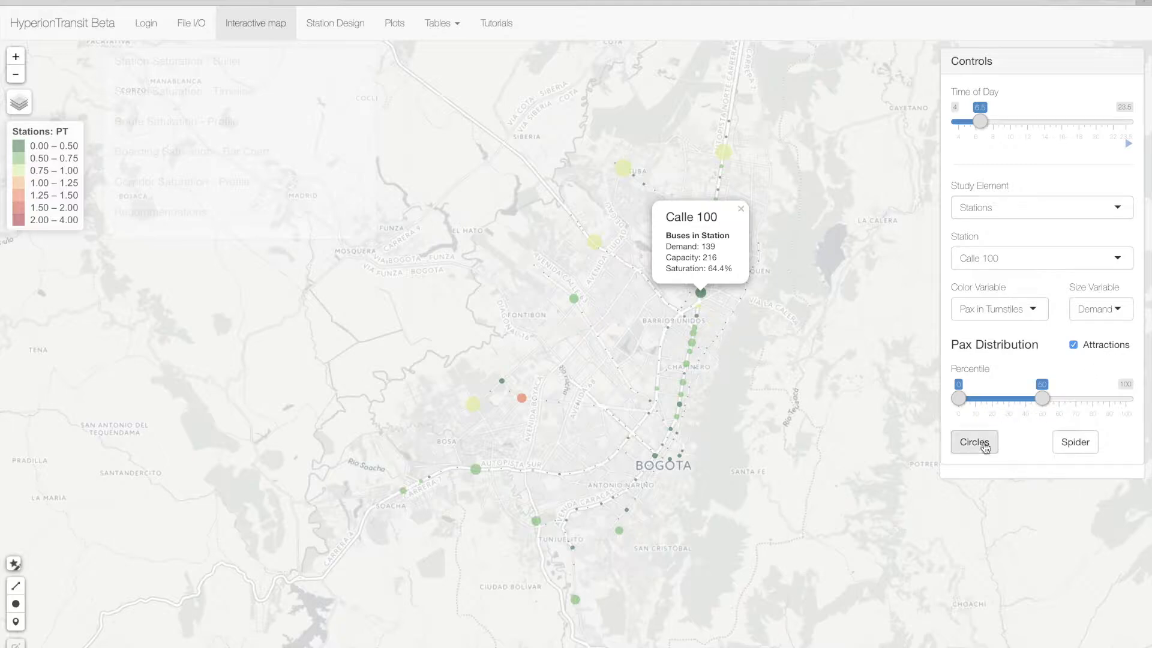
click(1087, 447)
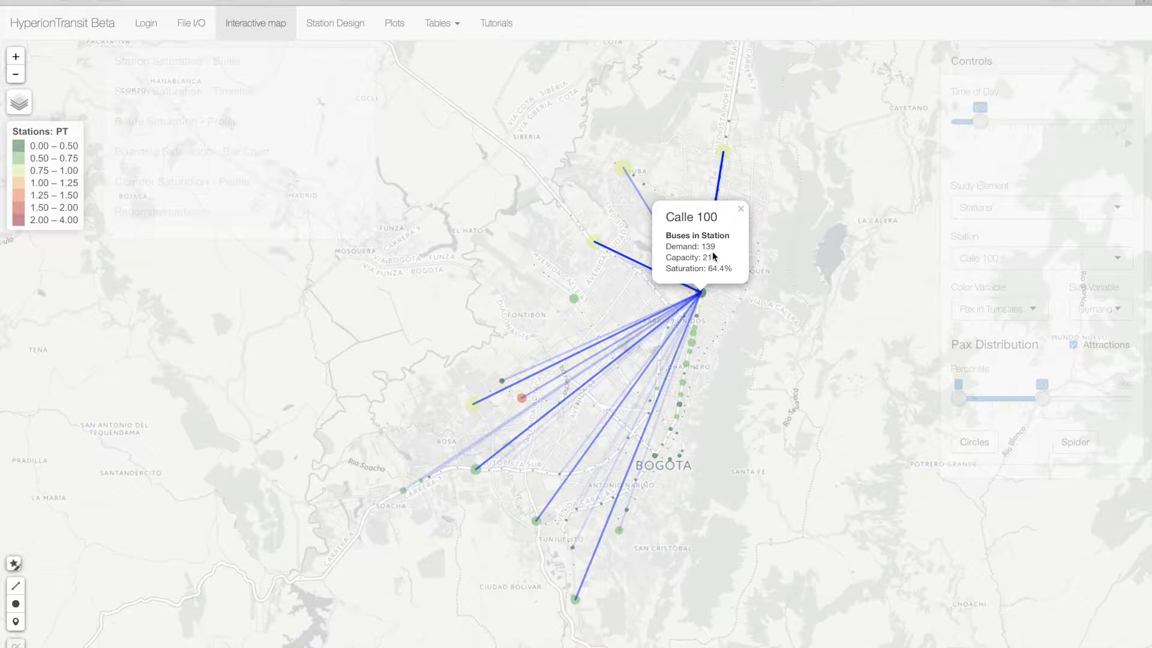
click(740, 208)
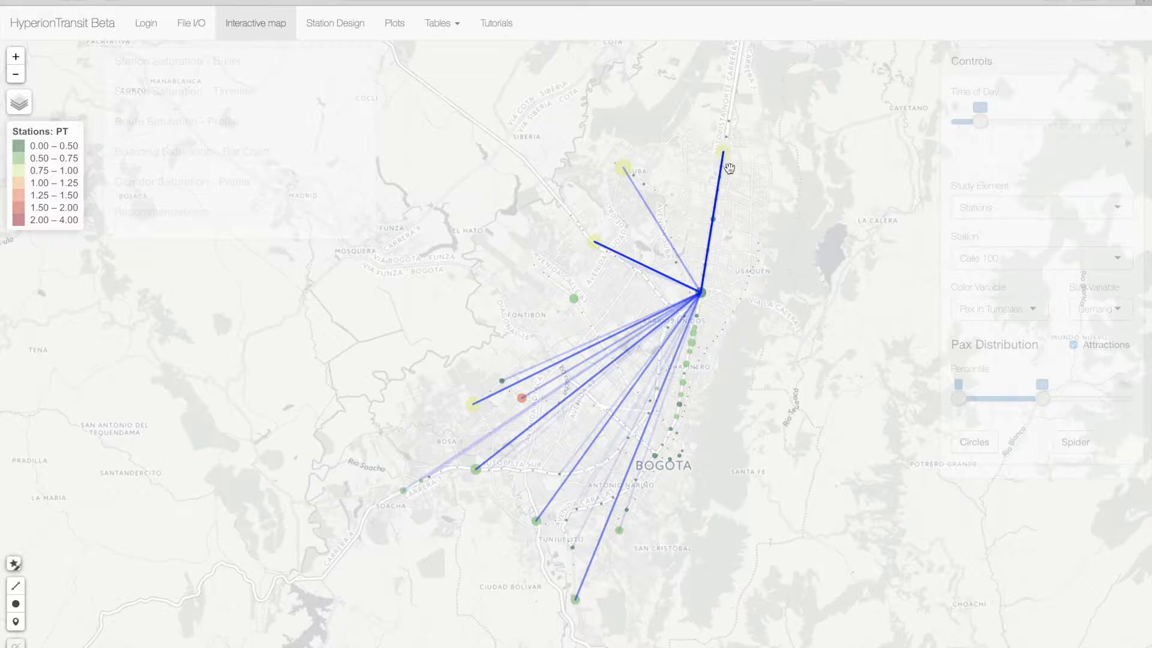
- Select the Portal de la 80 station and draw its attractions spider diagram for percentiles 0 to 15
click(594, 246)
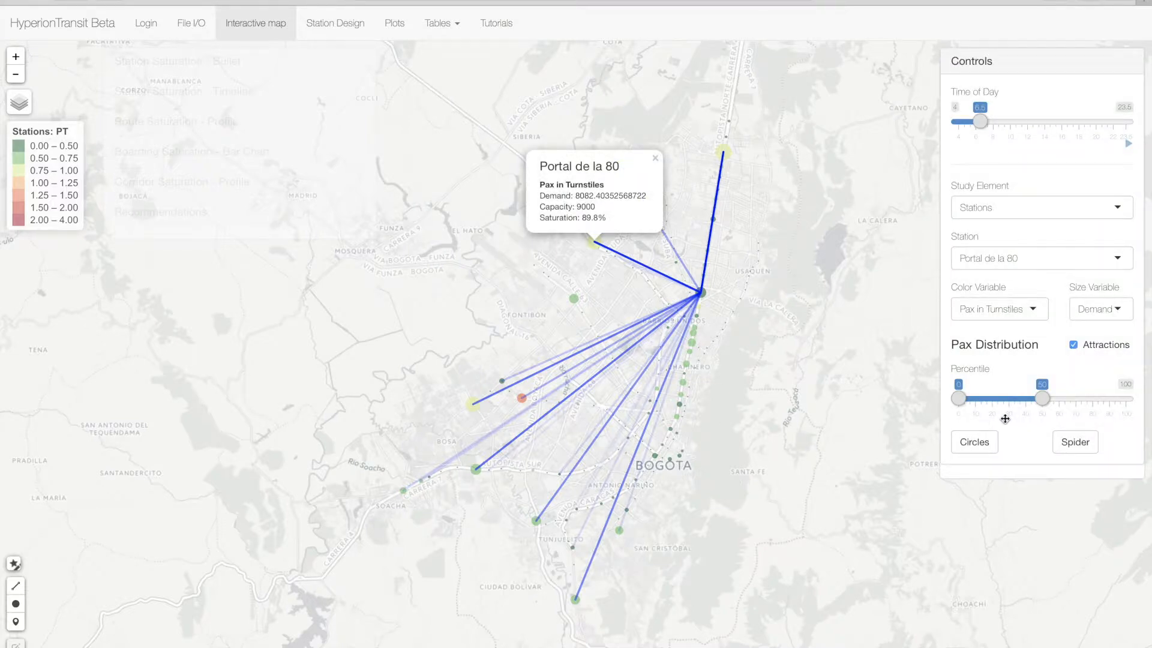
click(655, 158)
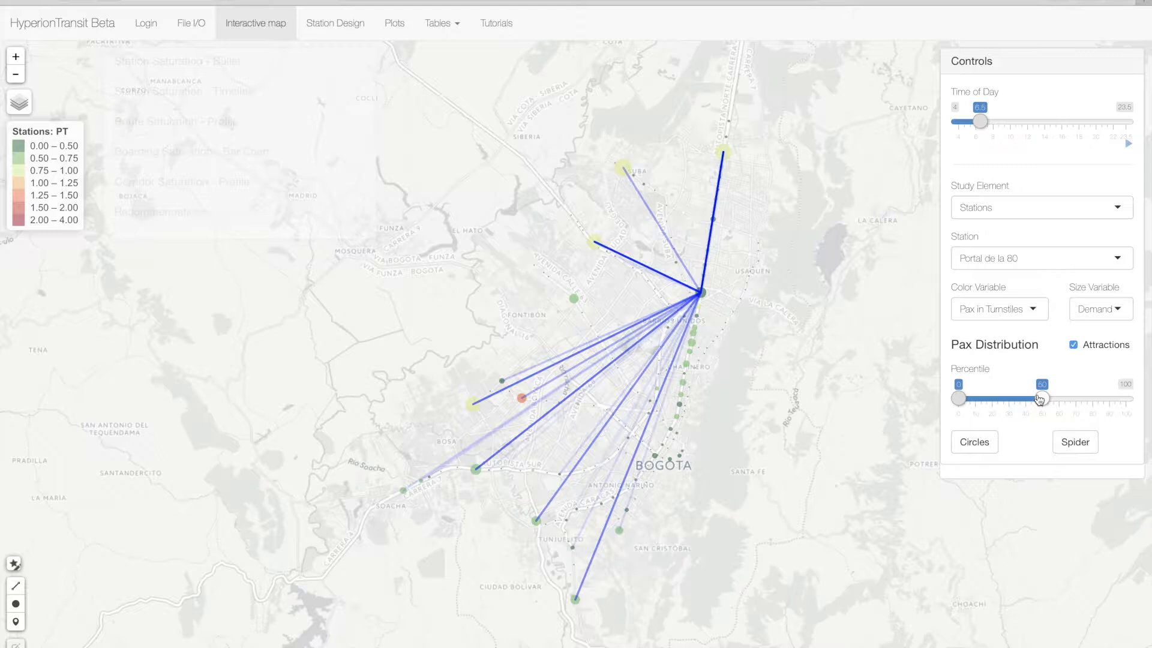
drag(1039, 399, 980, 397)
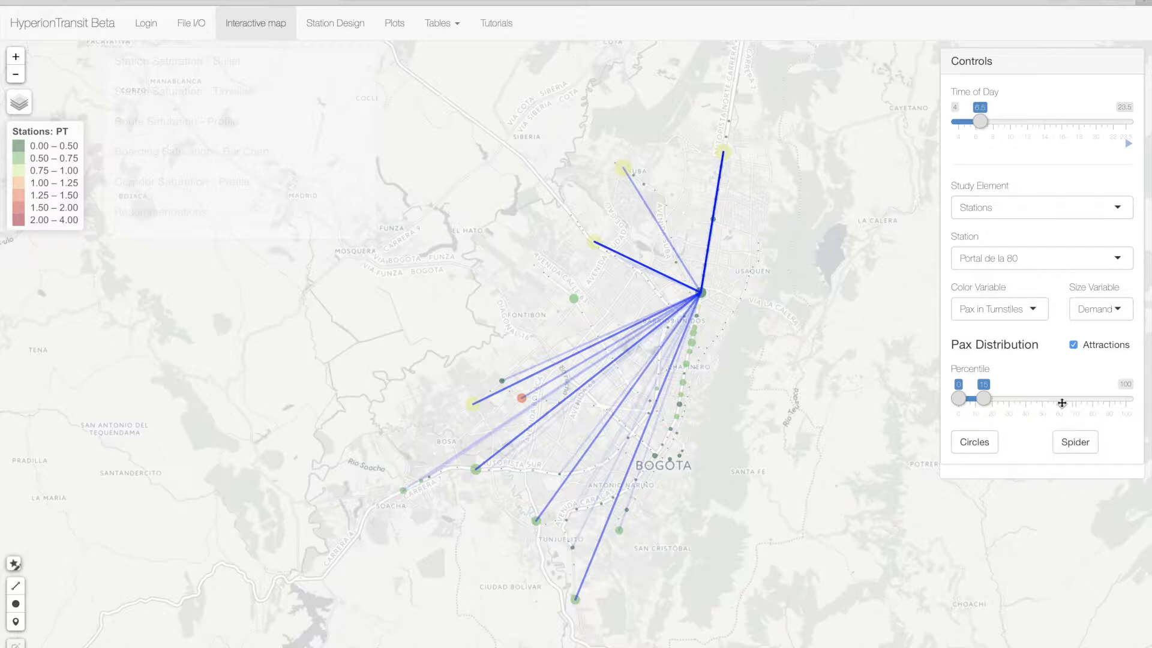
click(1071, 442)
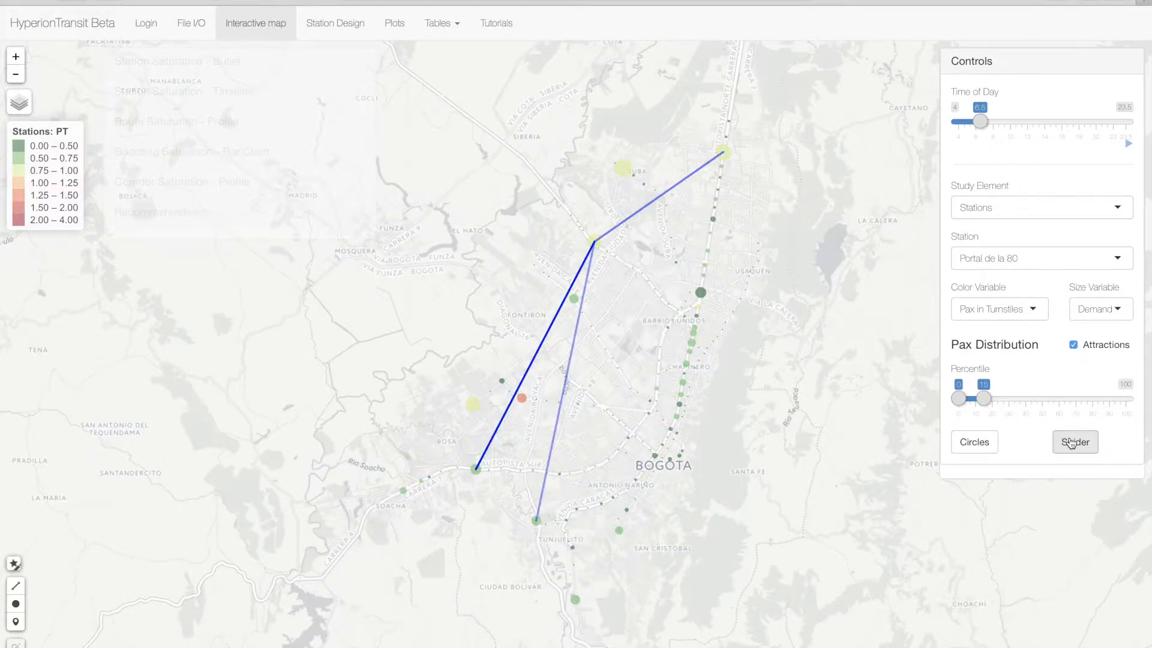
- Select Calle 100 and draw its spider diagram with Attractions on, and again with Attractions turned off
click(1071, 259)
scroll(1072, 309, up, 5)
scroll(1072, 309, up, 15)
scroll(1072, 309, down, 5)
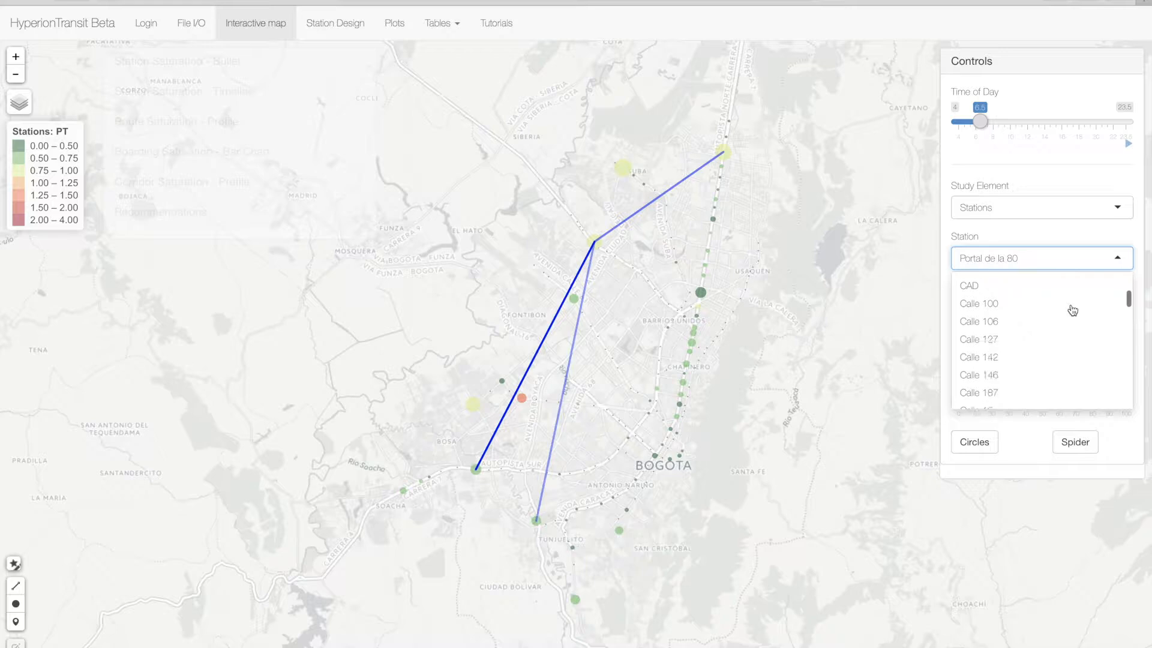
click(1046, 304)
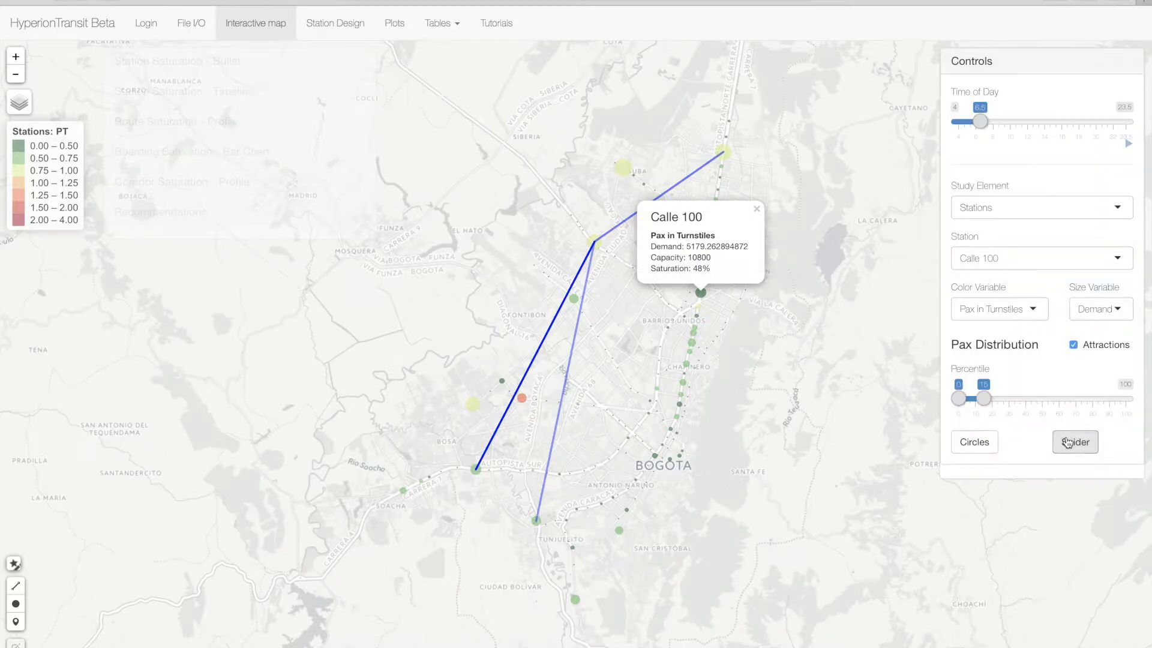
click(1067, 442)
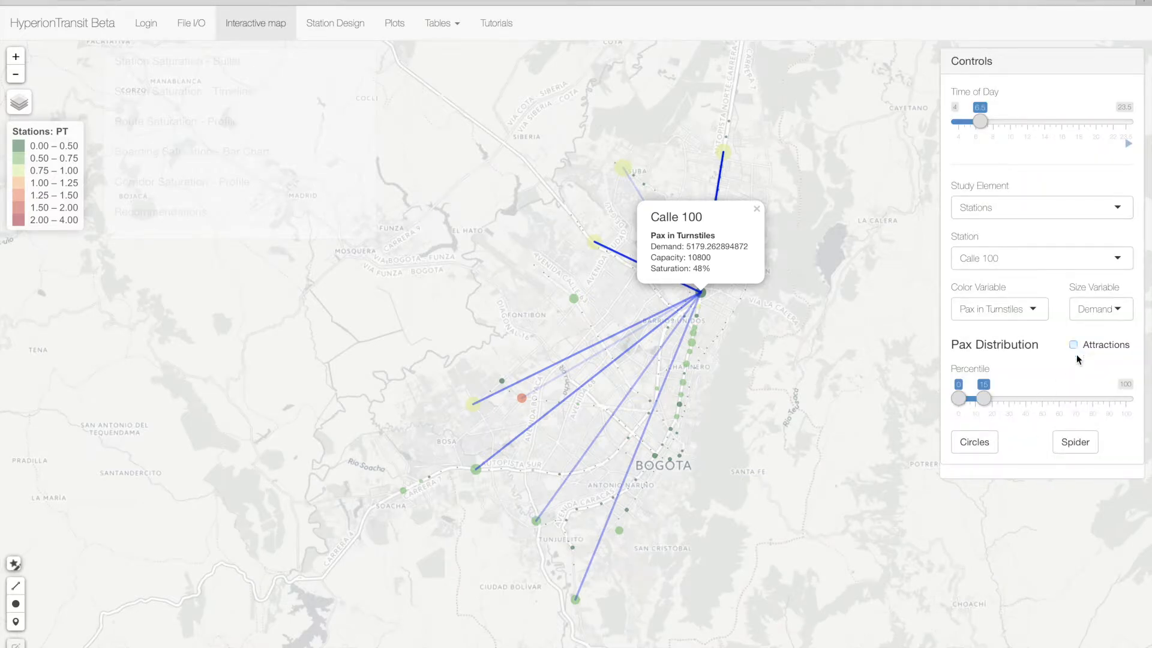
click(1077, 443)
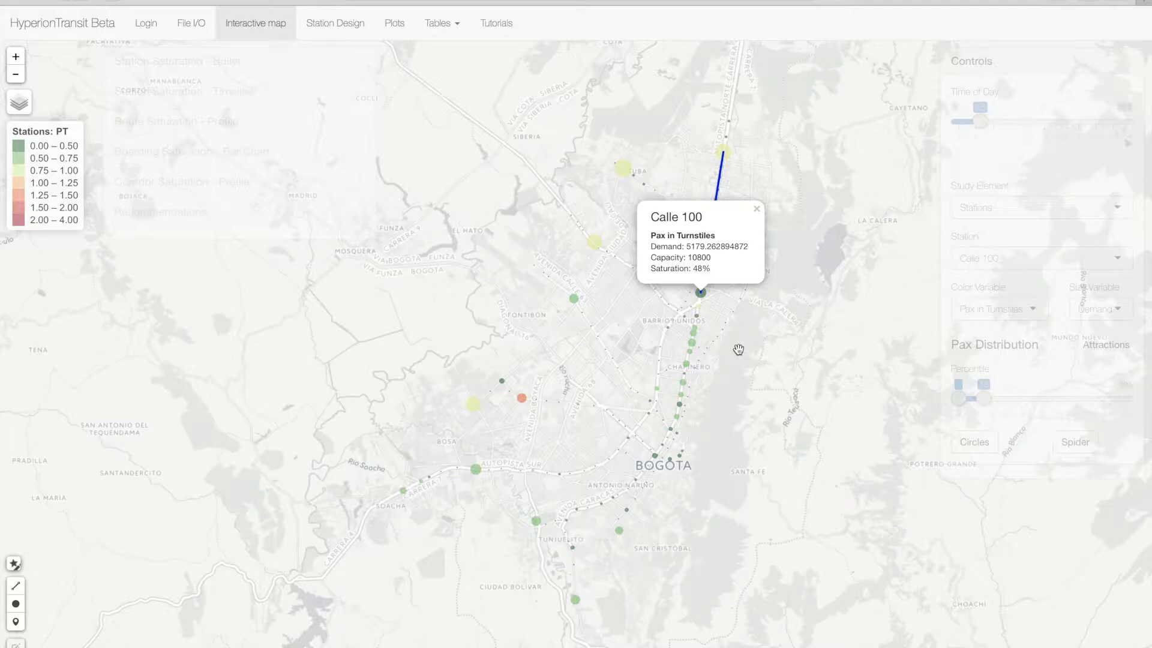
- Switch the study element to Routes and filter by agency Z with the Stops At filter cleared
click(1017, 210)
click(1016, 235)
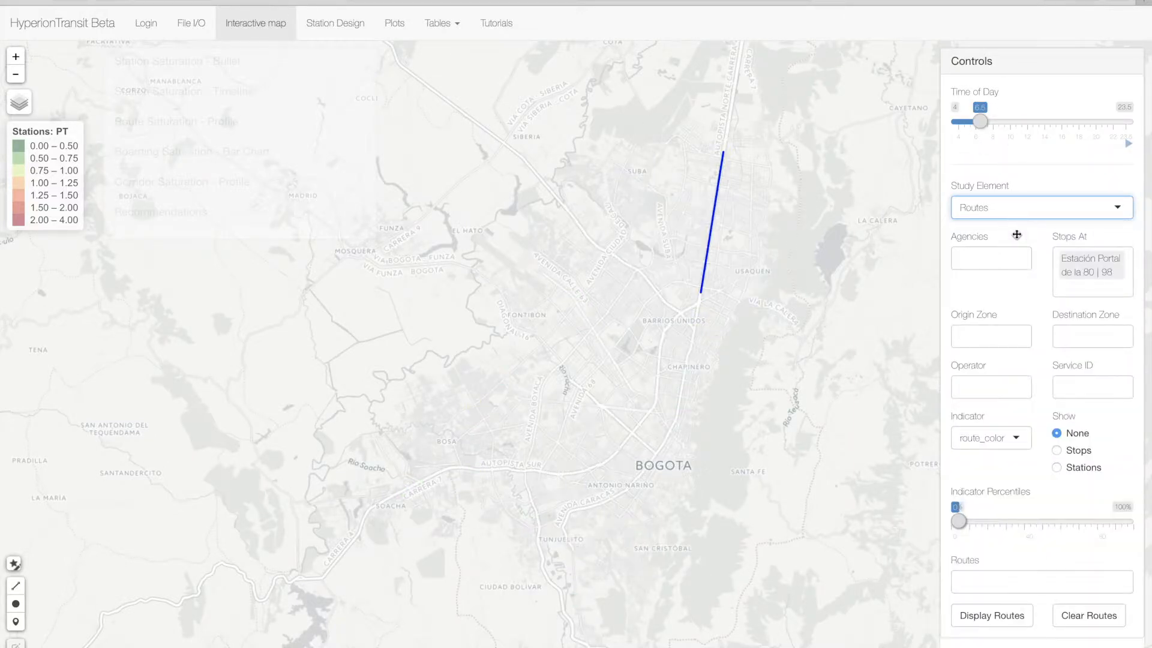
click(1015, 257)
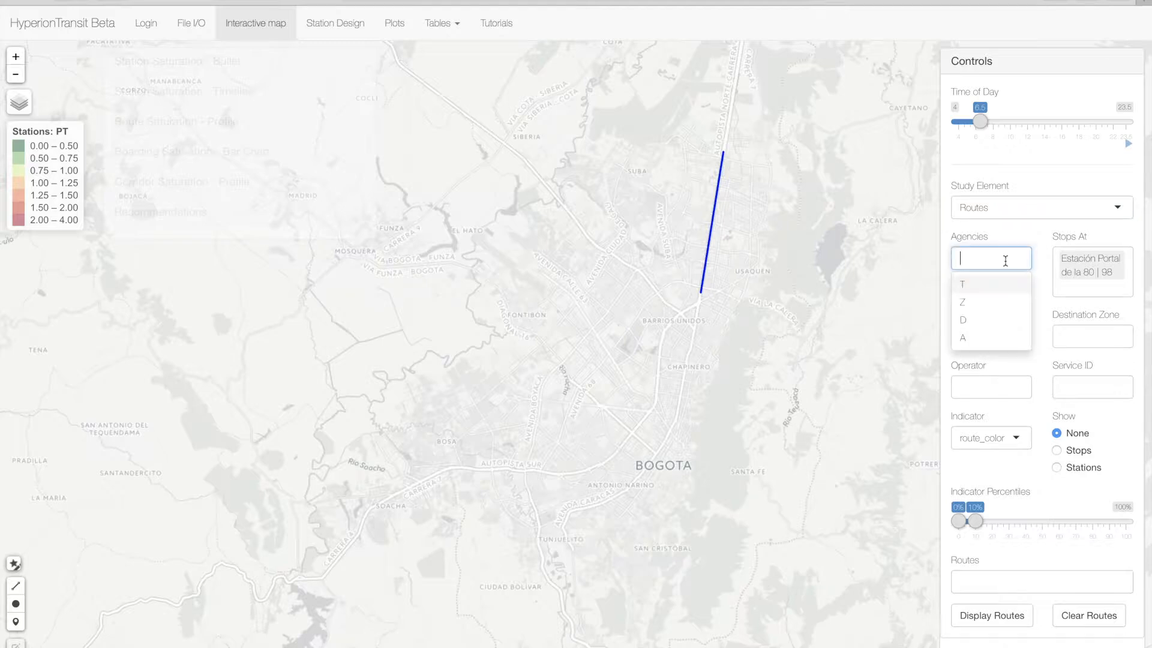
click(997, 302)
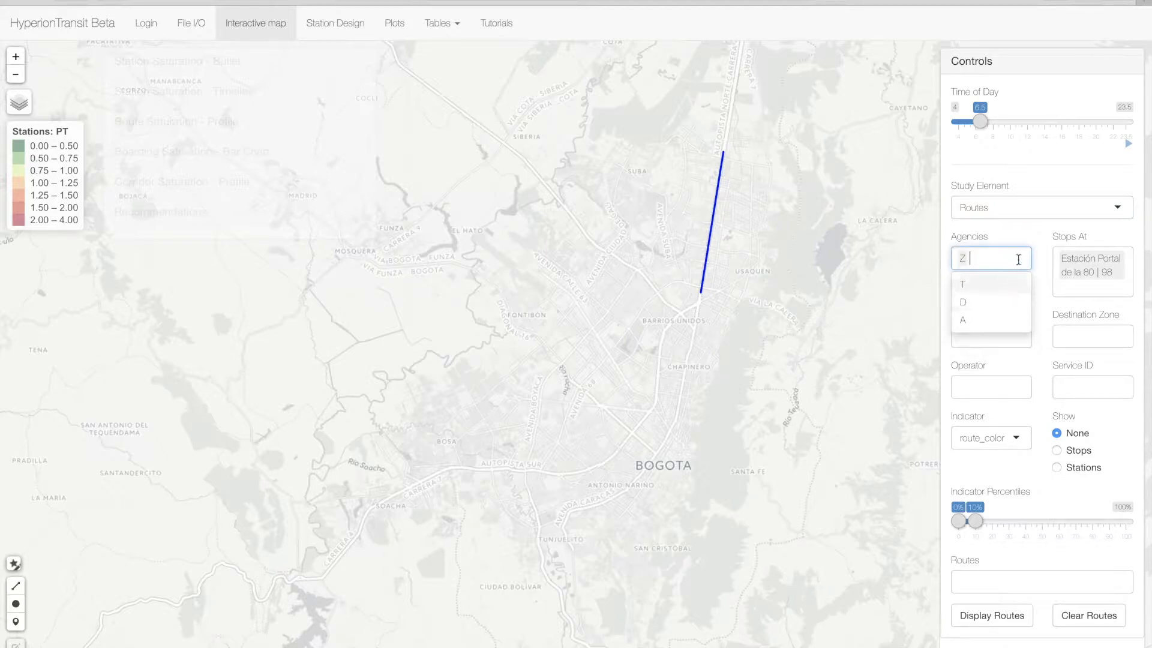
click(1103, 284)
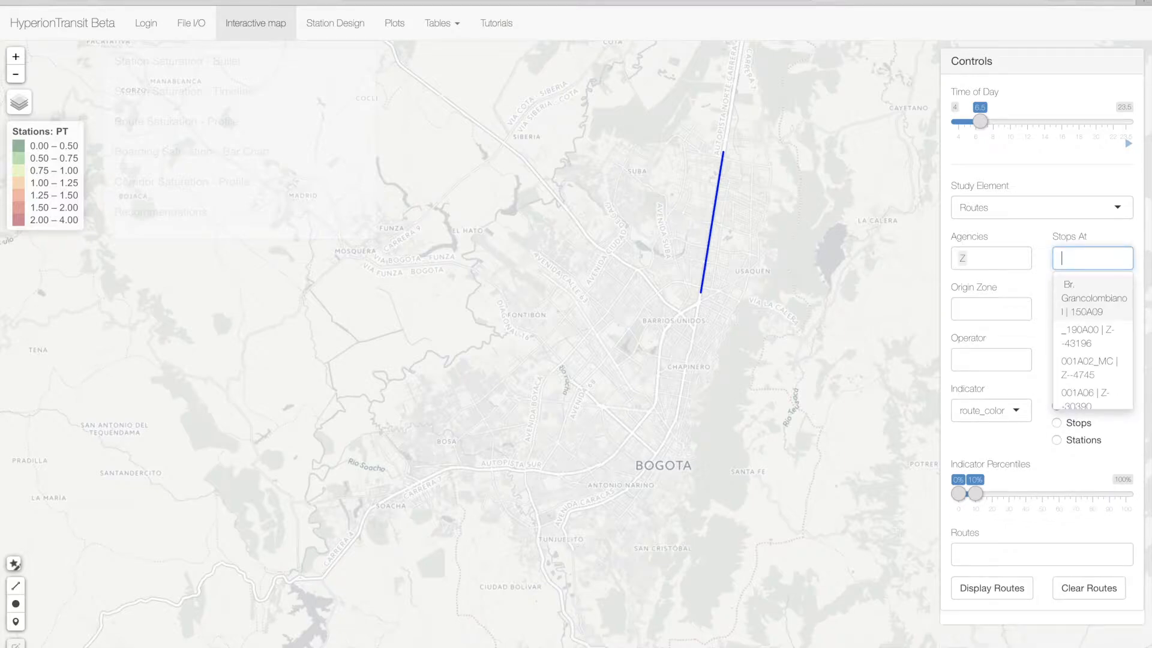
click(1045, 291)
- Look through the Origin Zone, Destination Zone and Operator options, and set the Service ID to DOM
click(976, 307)
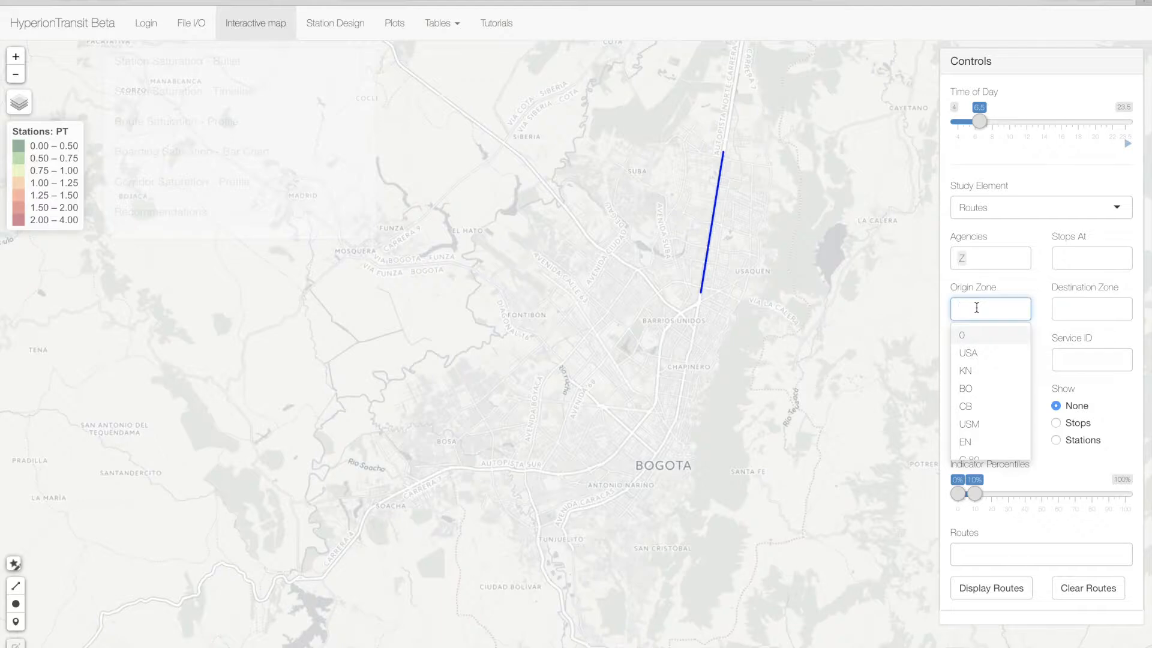
click(1107, 310)
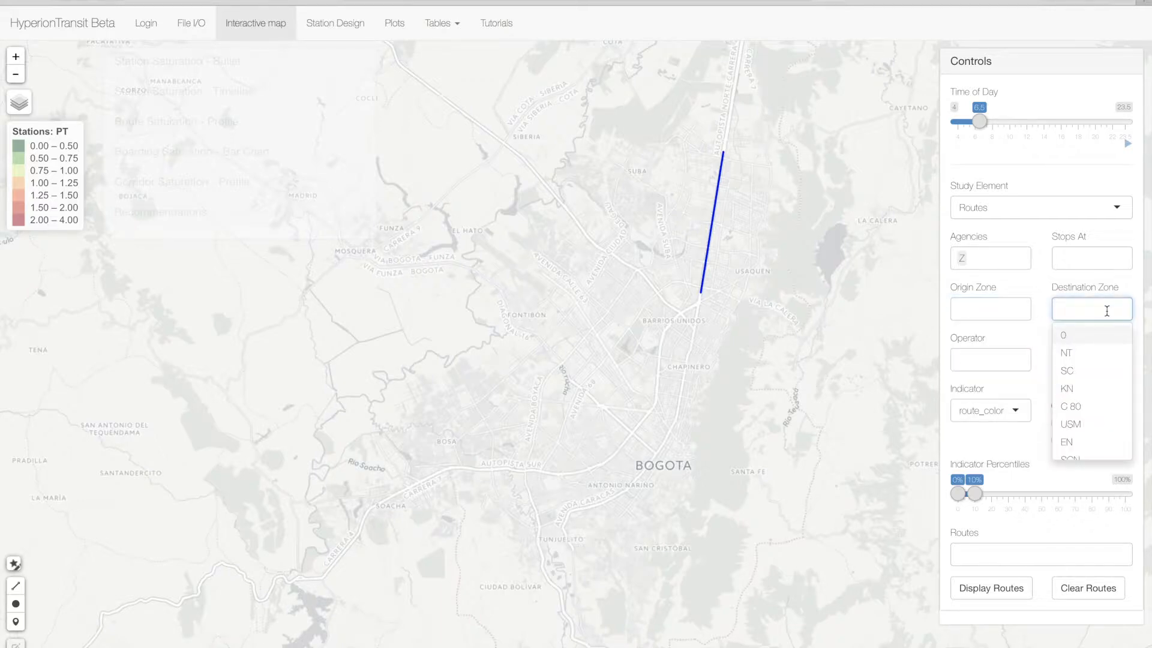
click(995, 361)
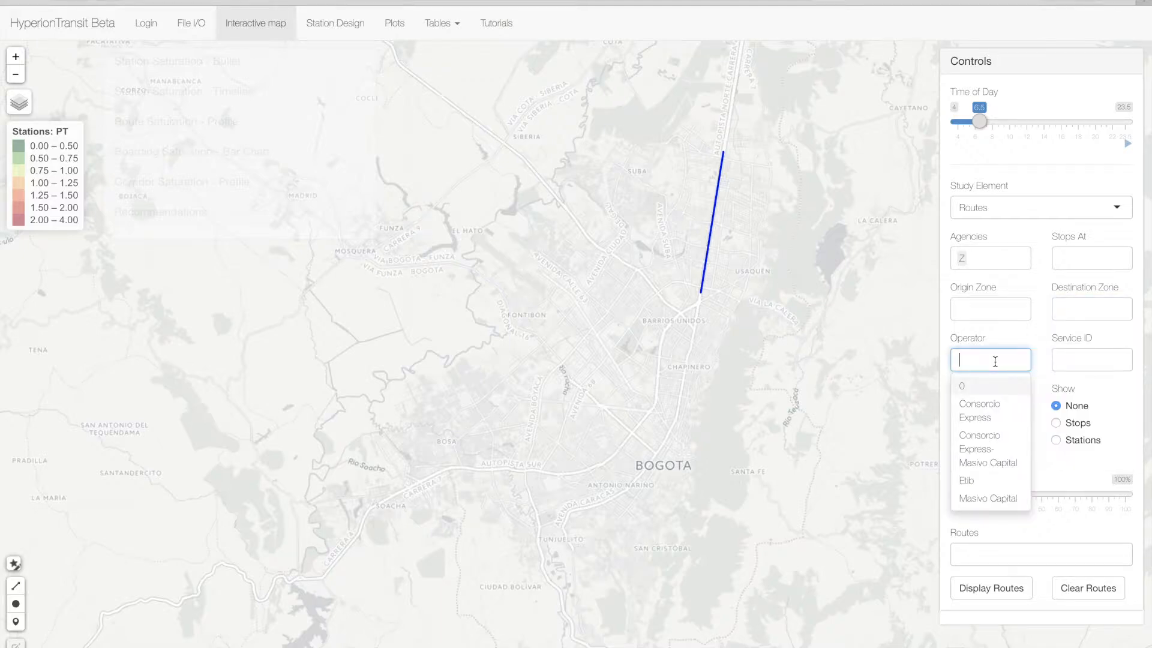
click(1071, 358)
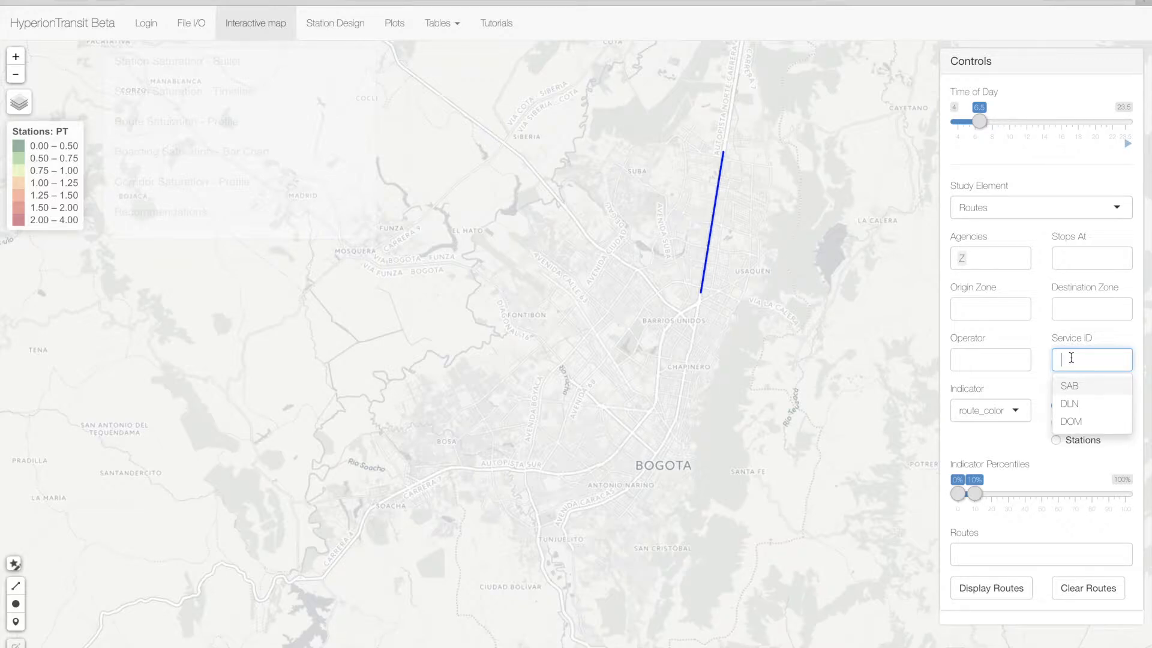
click(1073, 402)
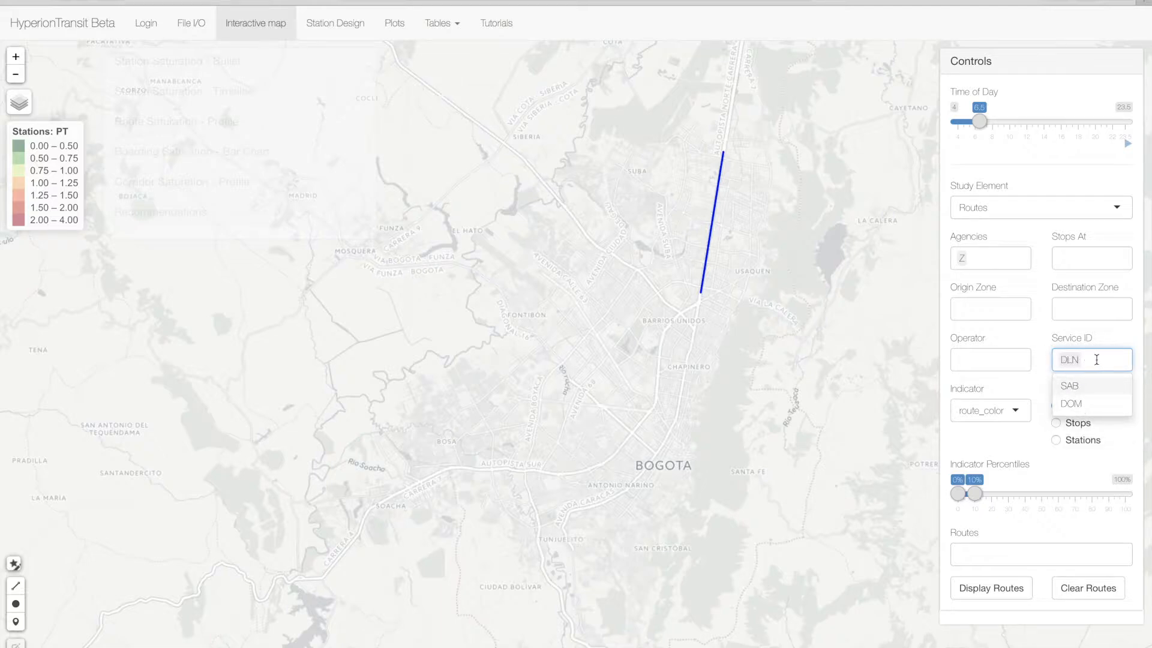
key(BackSpace)
click(1090, 419)
click(1013, 391)
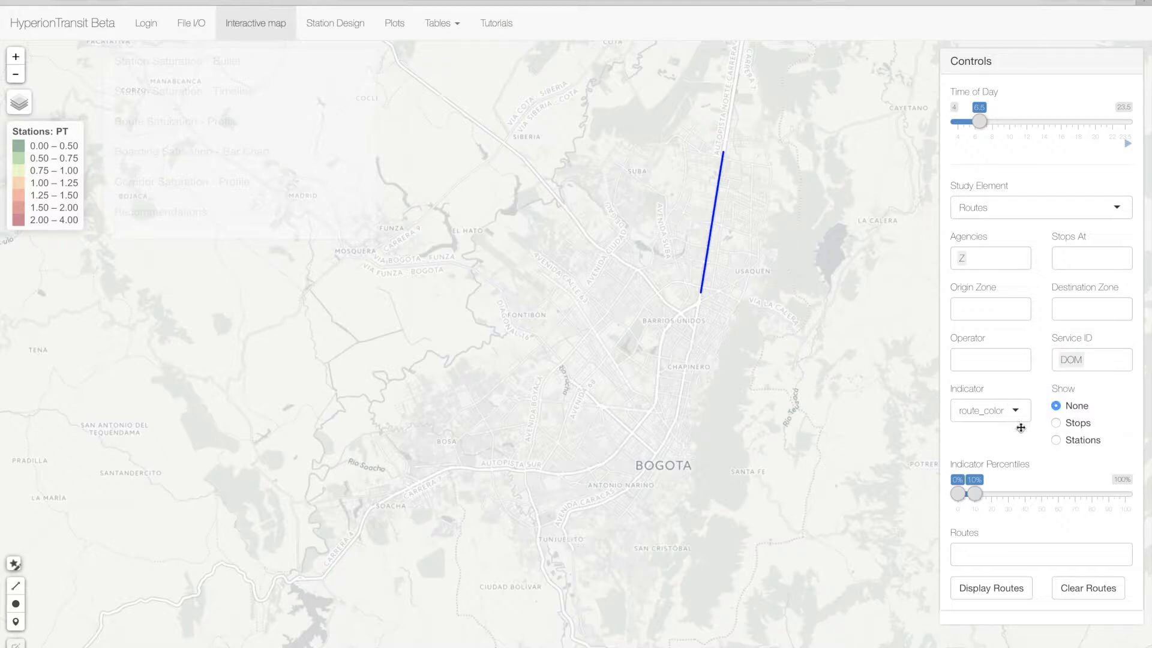
- Display the routes in the 90% to 100% percentile range of the ridership indicator
click(1016, 408)
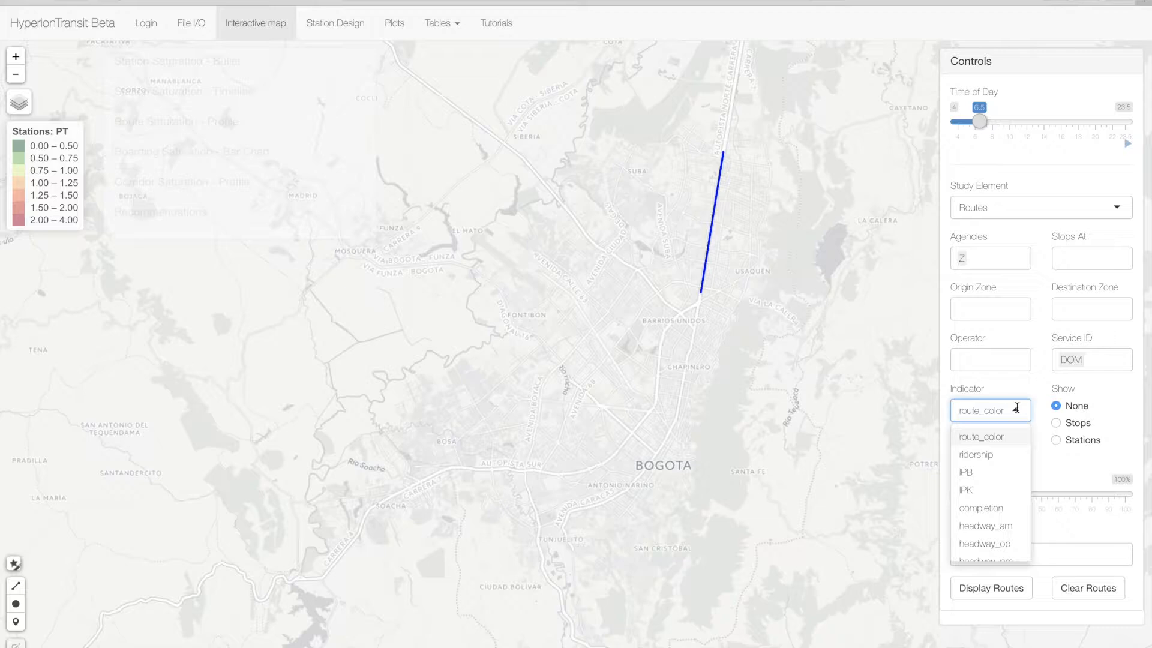
click(990, 455)
drag(974, 493, 1128, 493)
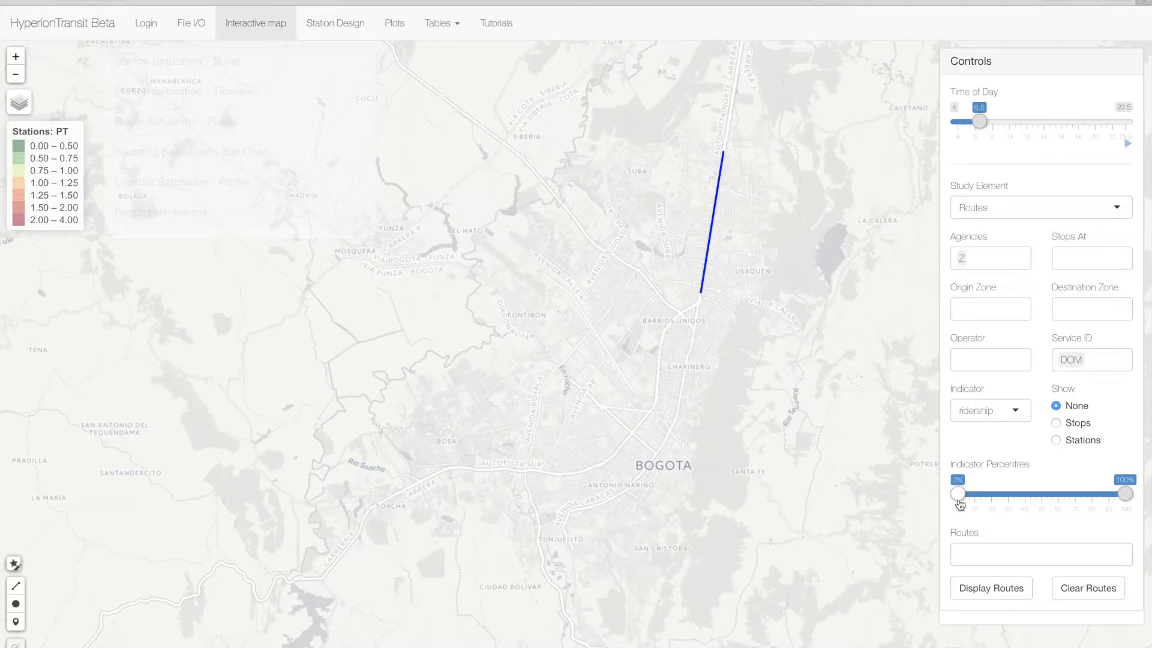
drag(959, 493, 1108, 493)
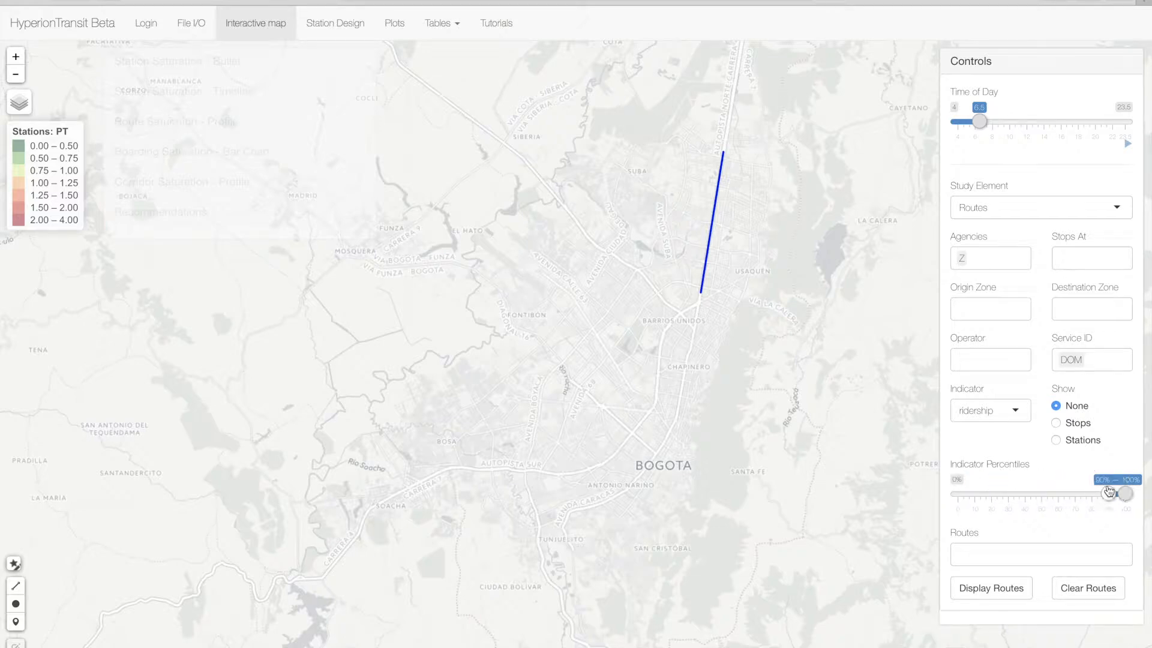
click(1004, 591)
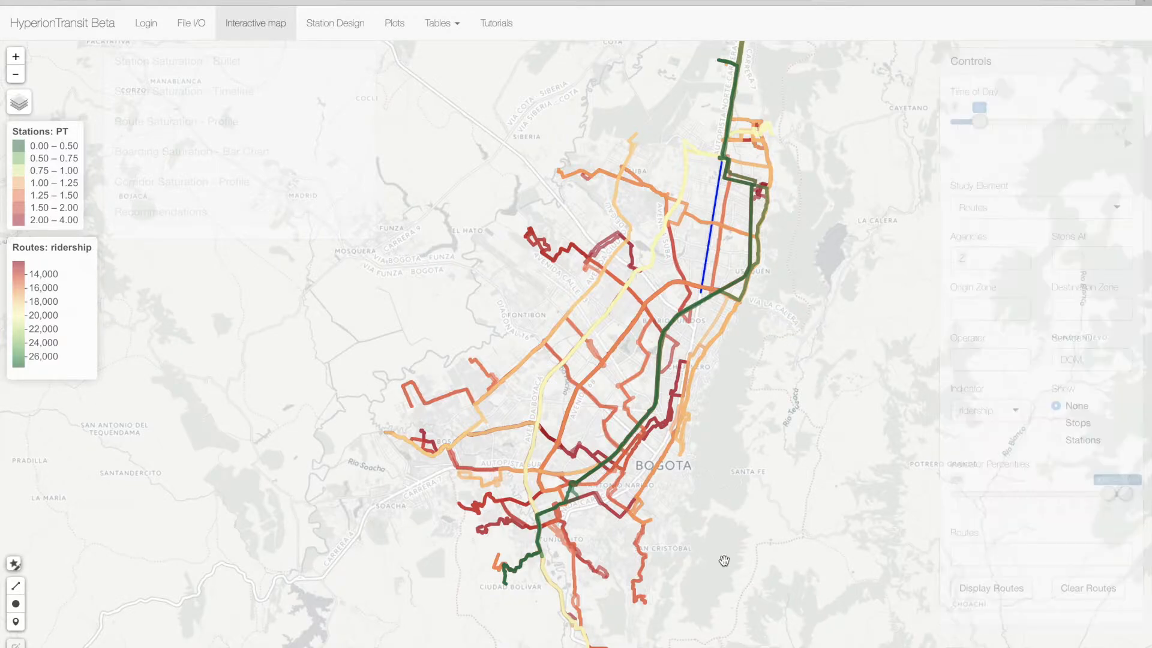
- Check the ridership of individual routes and redisplay the routes with their stops
mouse_move(695, 308)
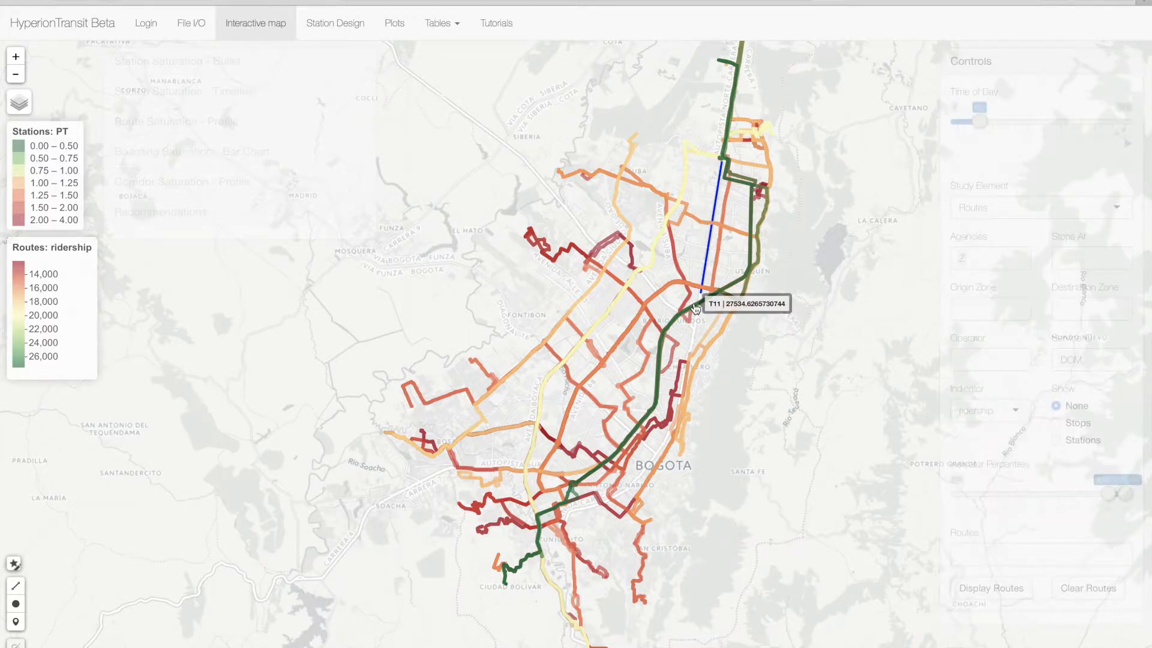
mouse_move(561, 256)
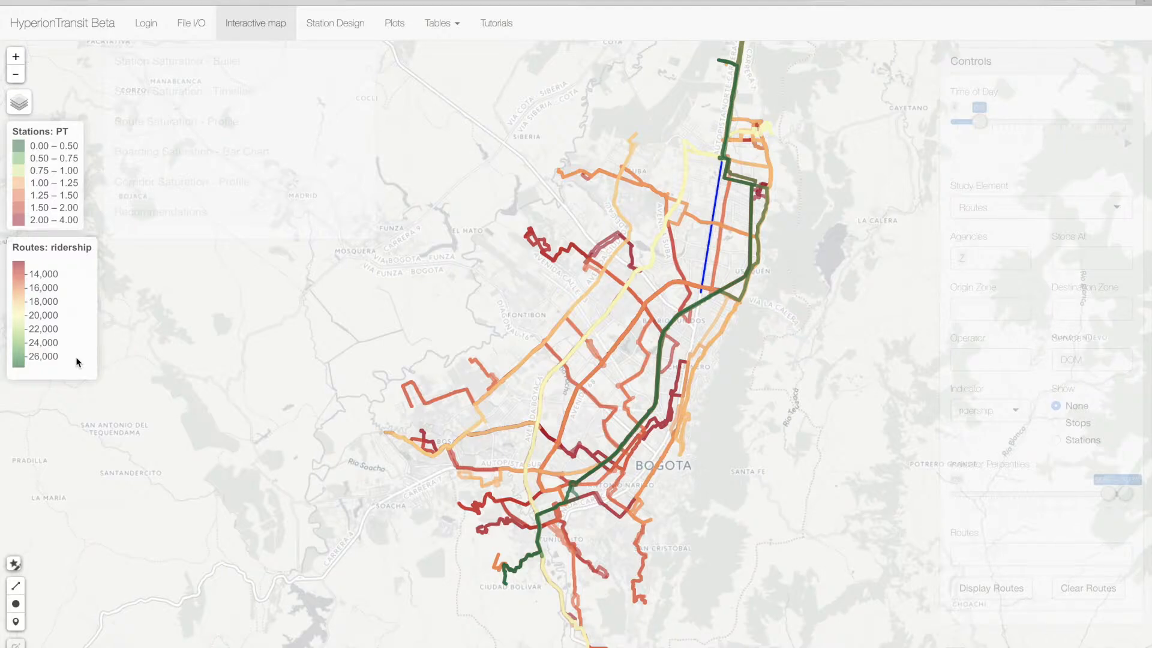
click(1056, 423)
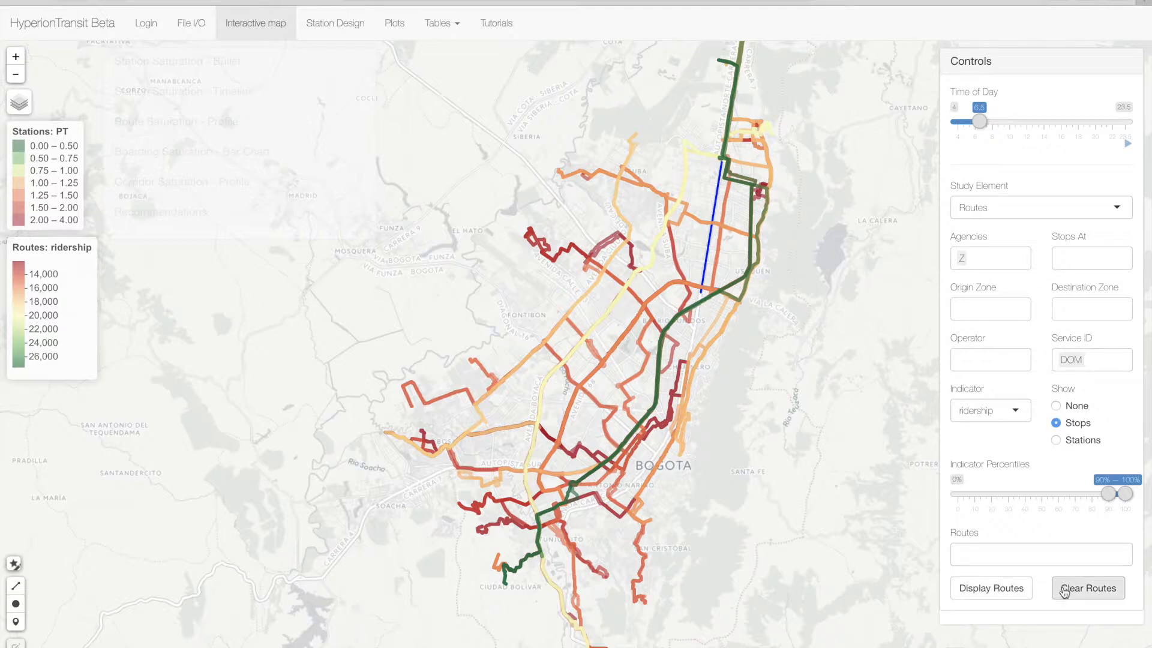
click(1012, 590)
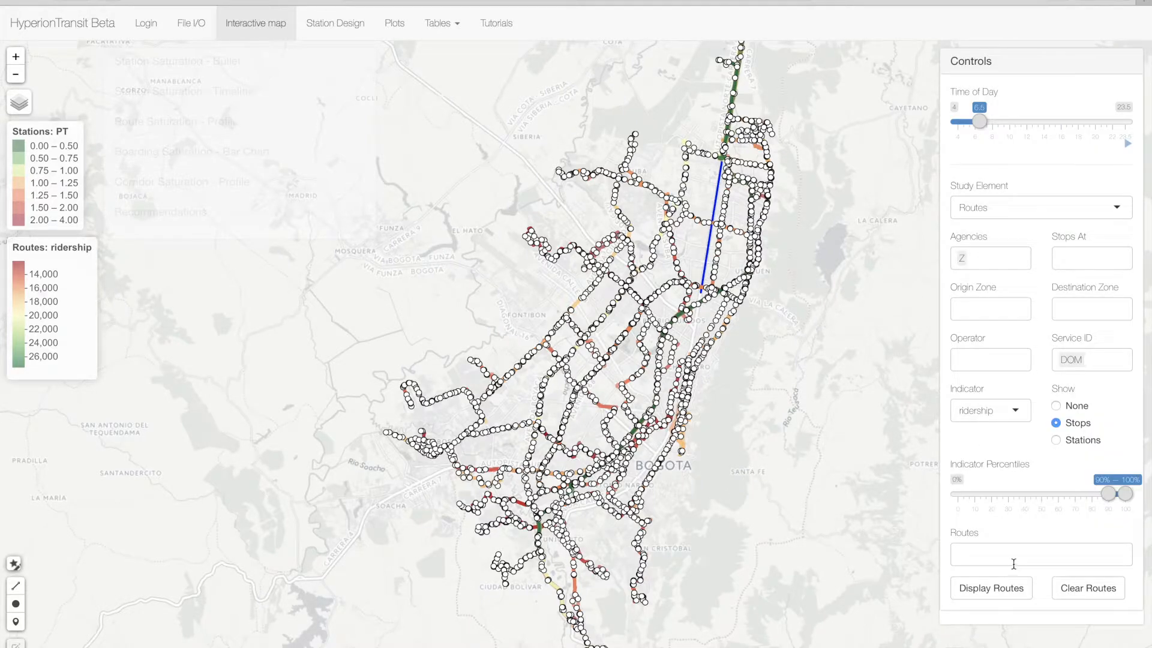
- Change the agency filter to T and set the indicator to route_color
click(987, 258)
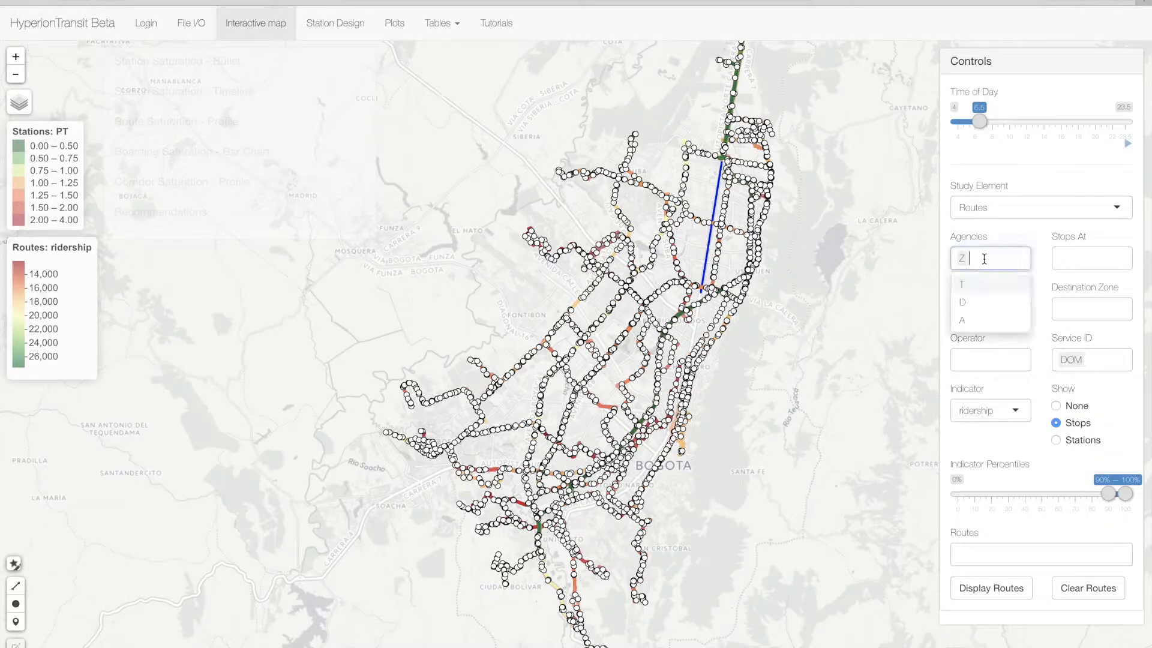
click(978, 284)
click(1037, 230)
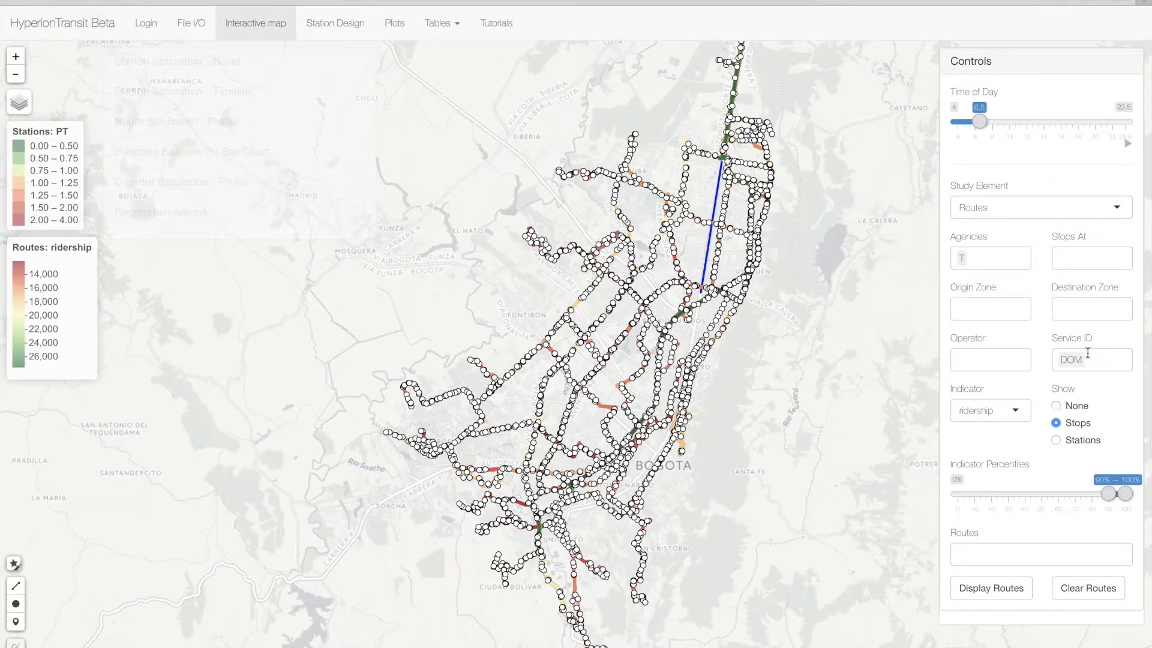
click(1018, 551)
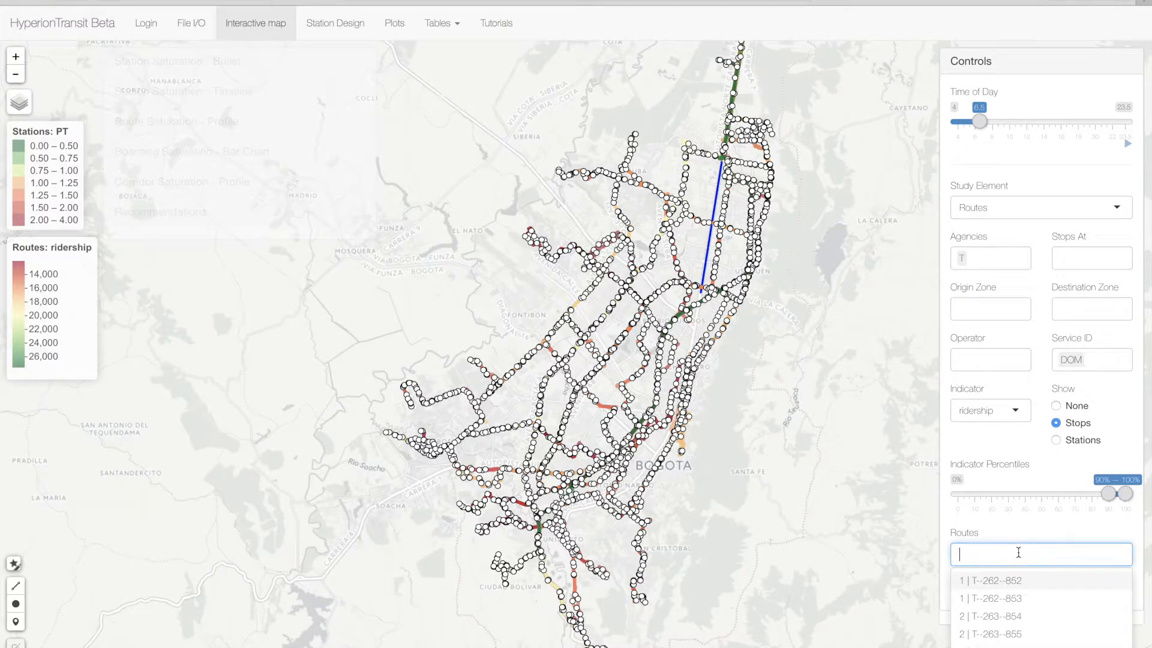
click(1015, 411)
click(1001, 445)
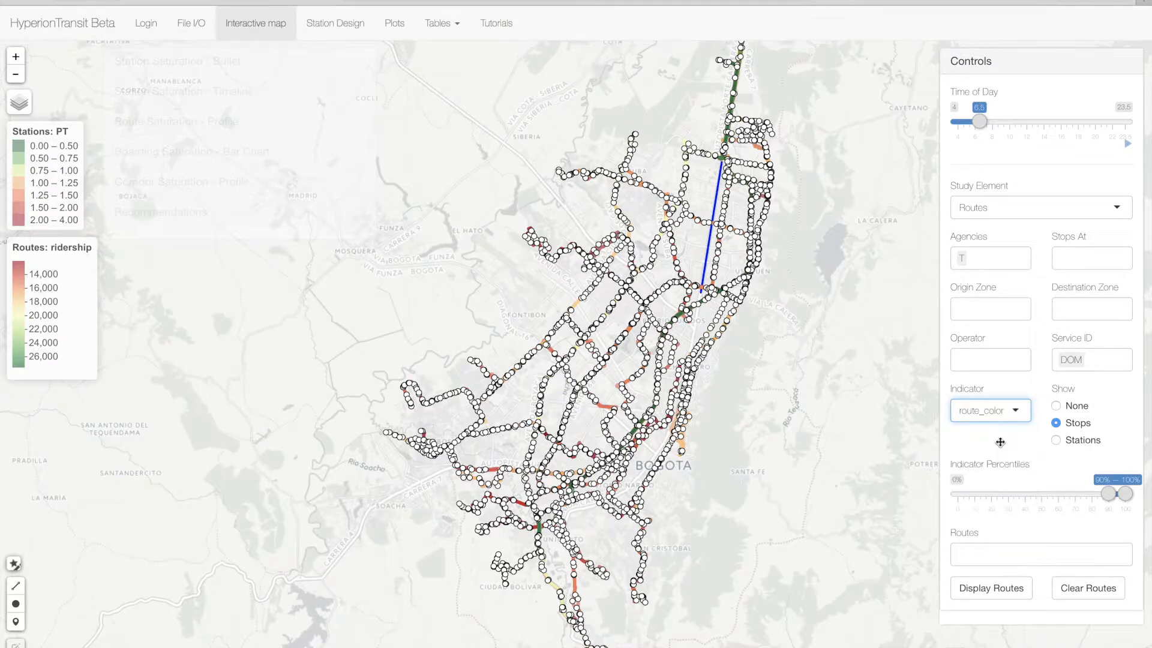
- Select routes 1 | T--262--853, C29 | T--105--874 and F29 | T--105--202 and display them with their stations
click(1004, 560)
click(1024, 597)
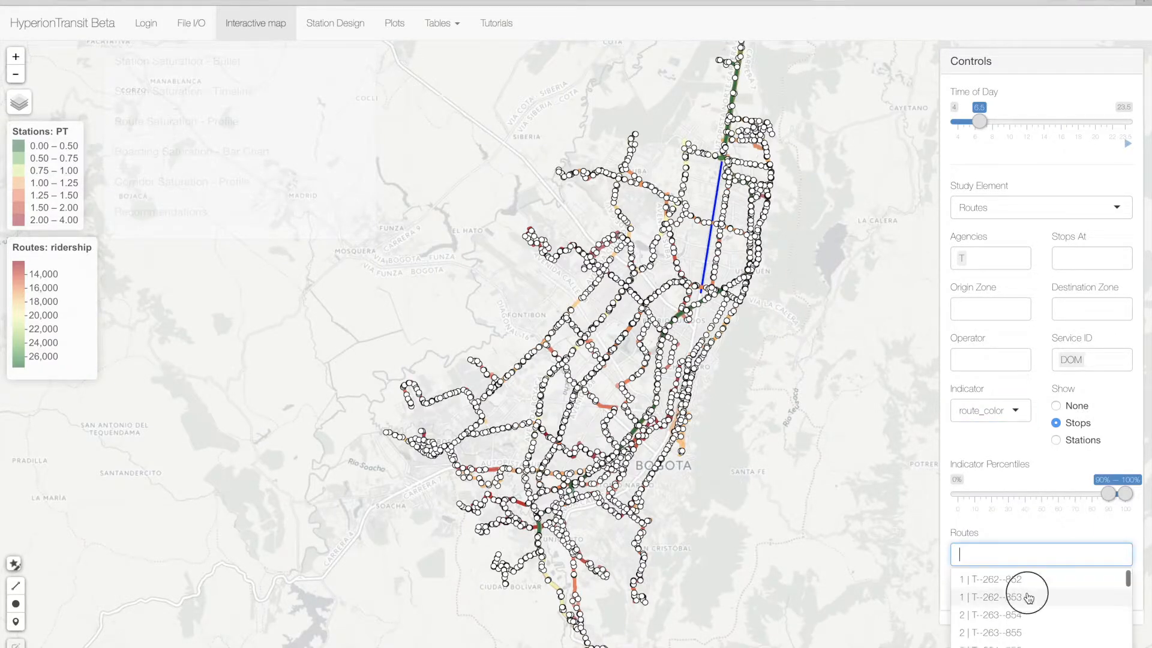
scroll(1029, 597, down, 10)
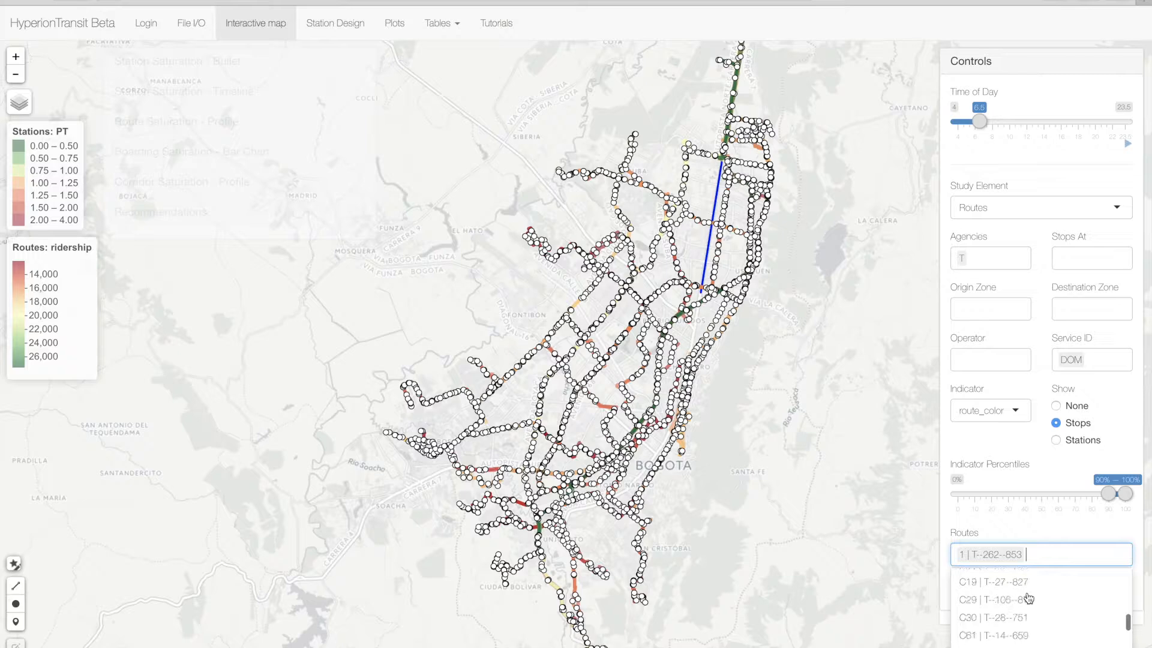
click(1019, 603)
scroll(1017, 605, down, 5)
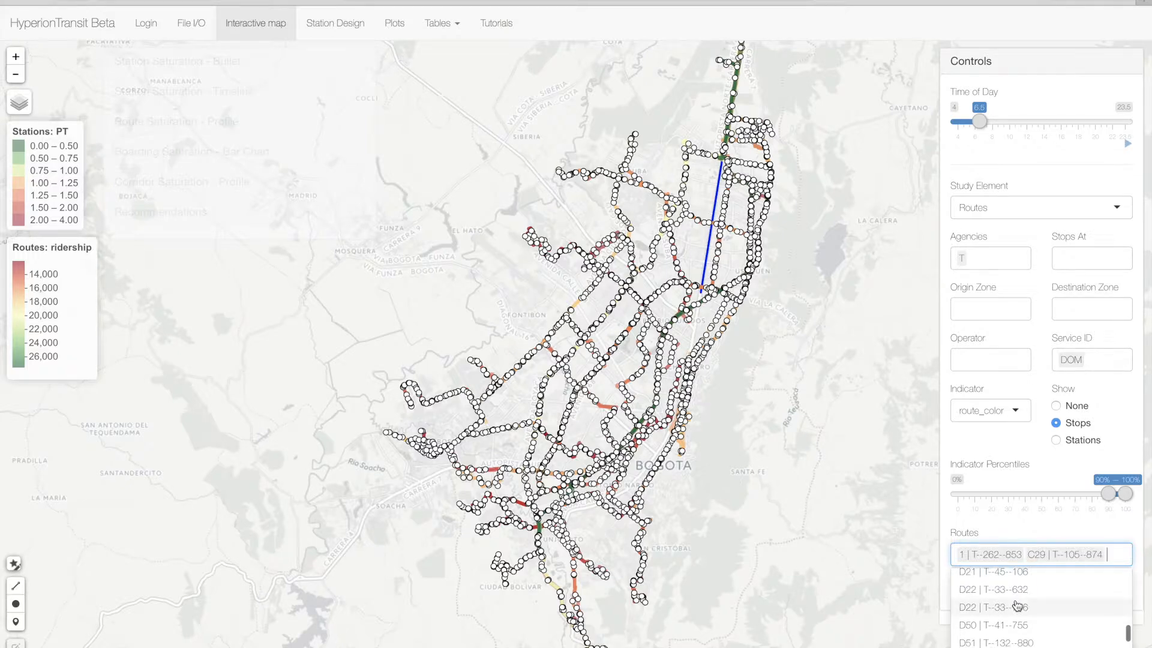
click(1017, 605)
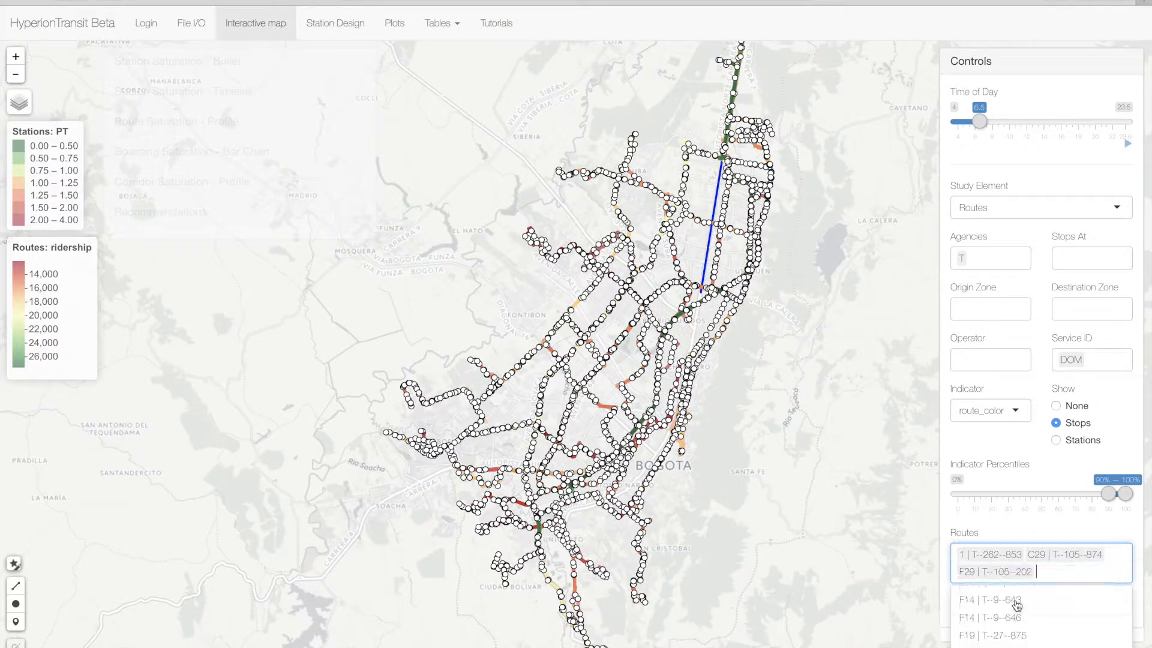
click(1025, 519)
click(1056, 440)
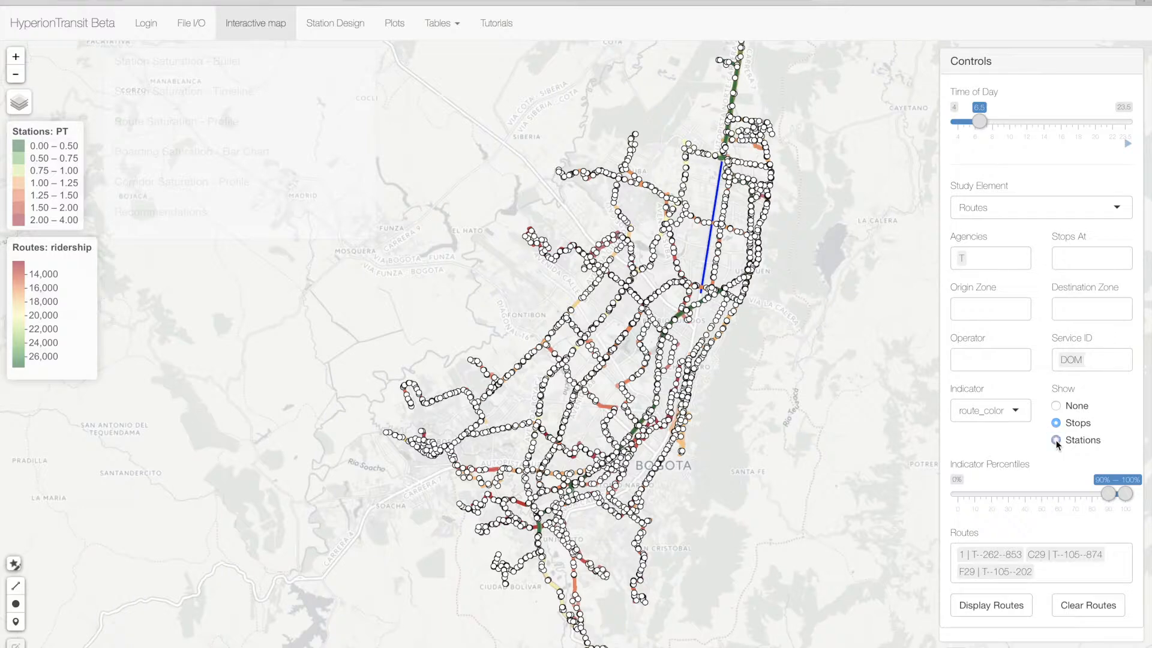
click(1013, 608)
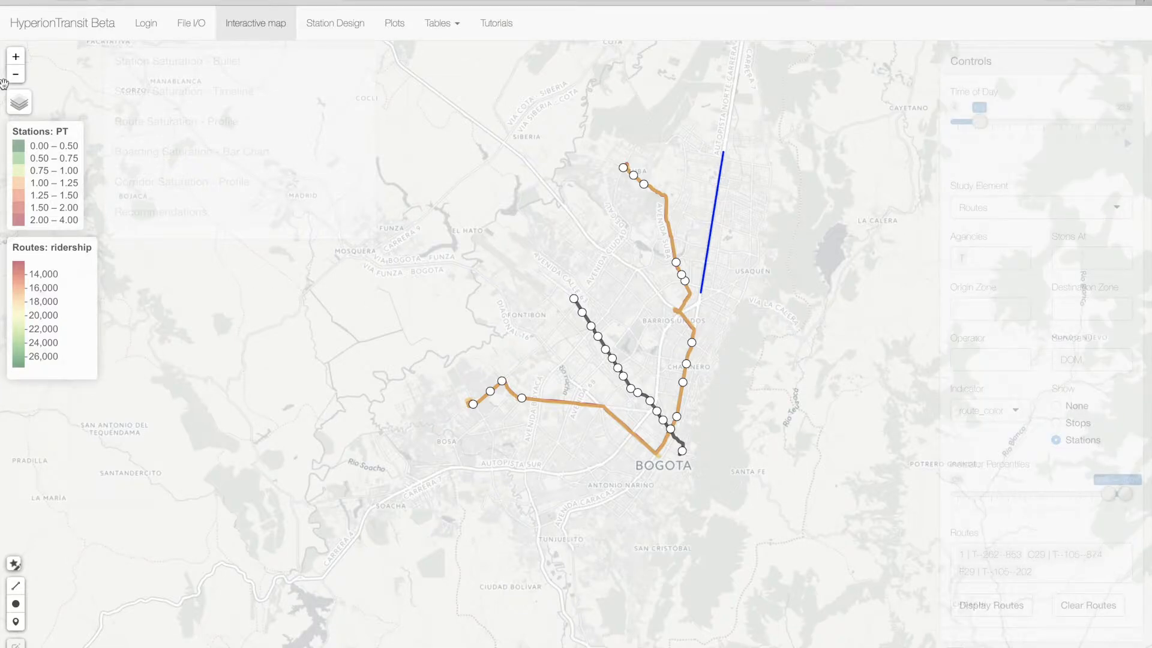
- Hide the O-D Pairs layer, and toggle the Stops and Routes layers off and back on
mouse_move(13, 99)
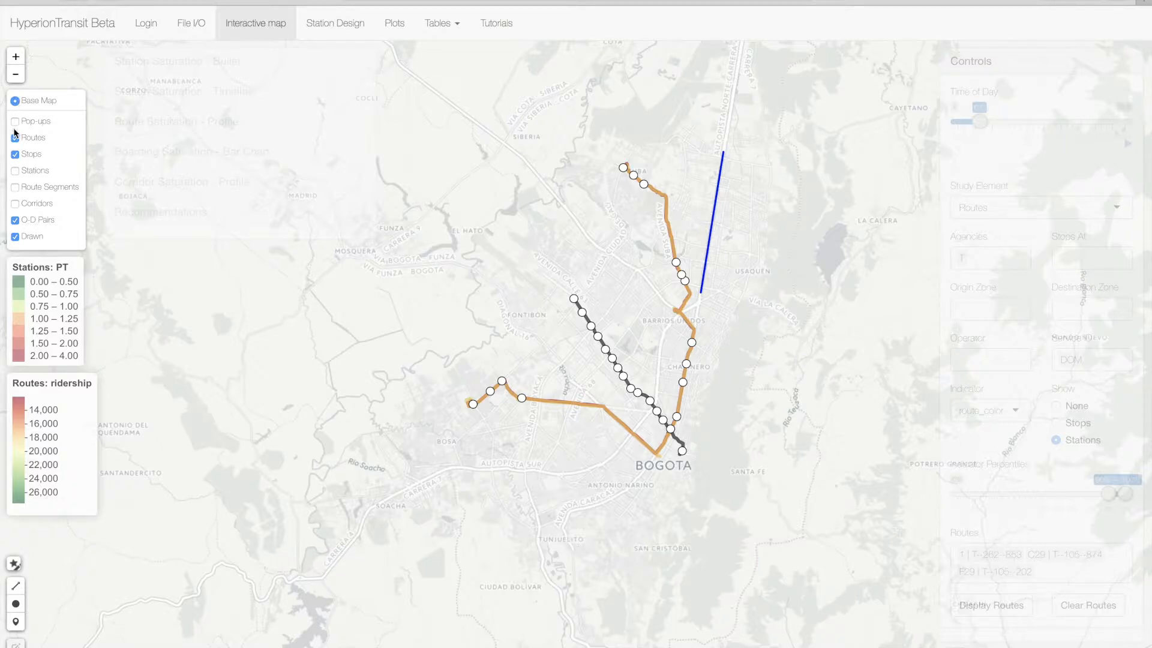
click(16, 221)
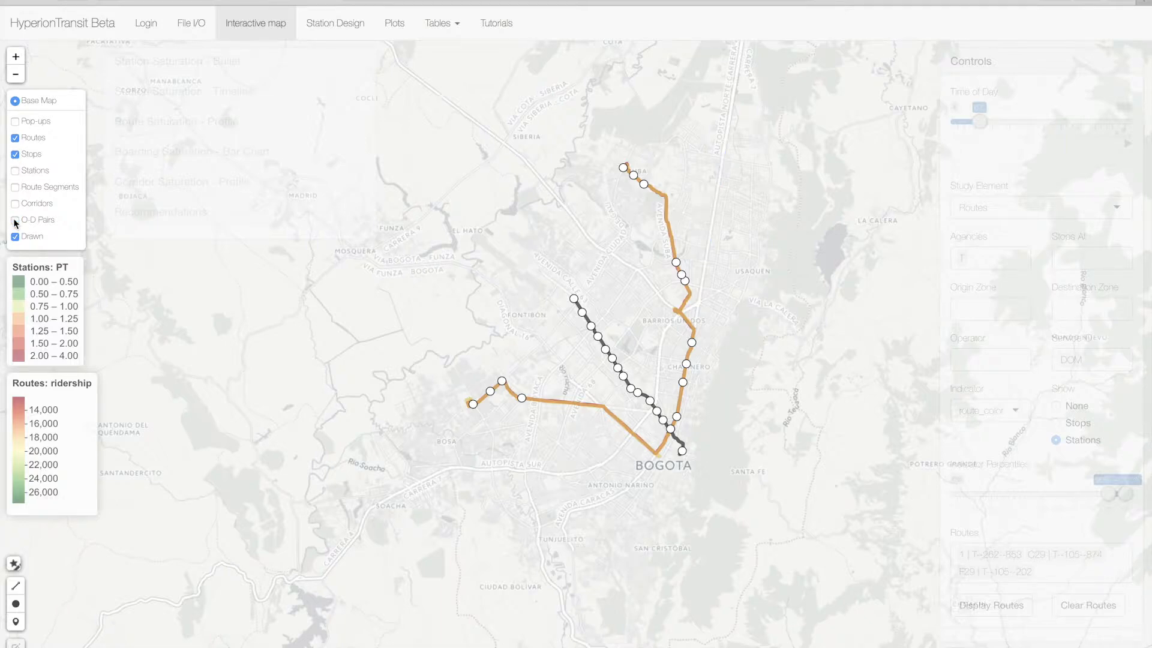
click(15, 155)
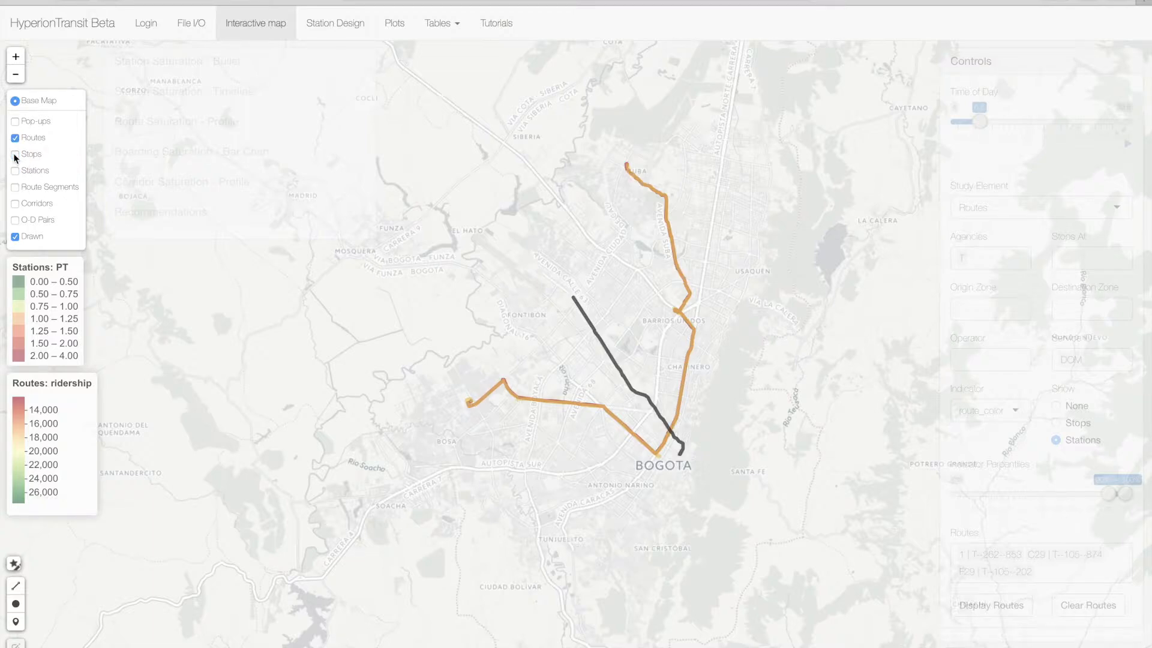
click(15, 155)
click(15, 137)
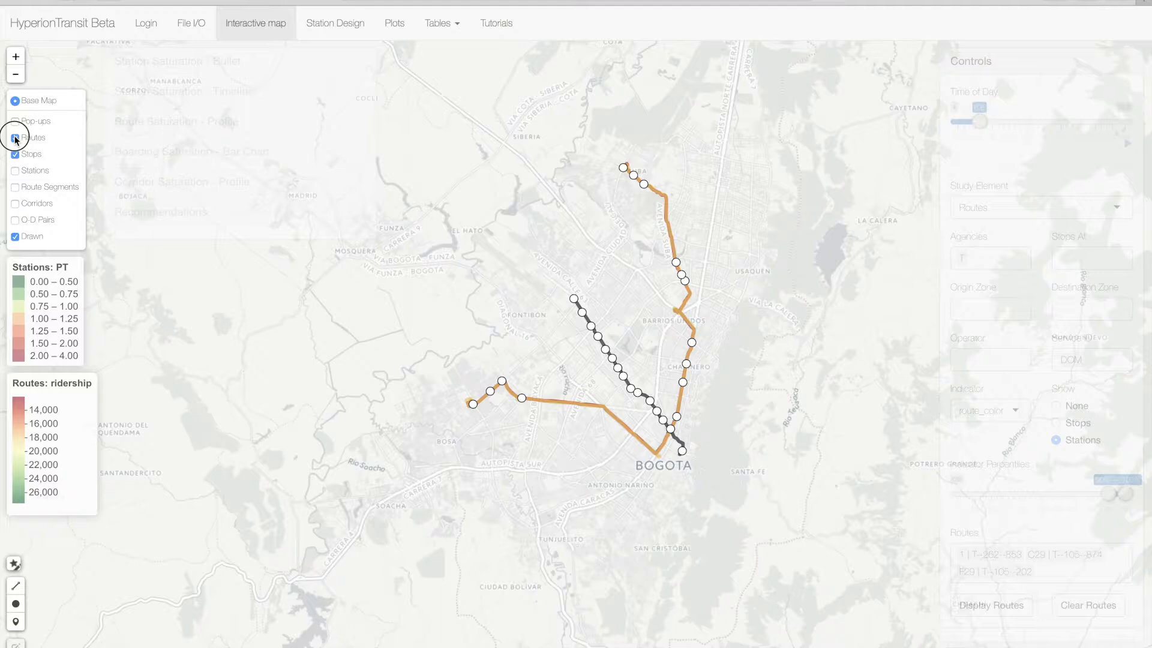
click(15, 138)
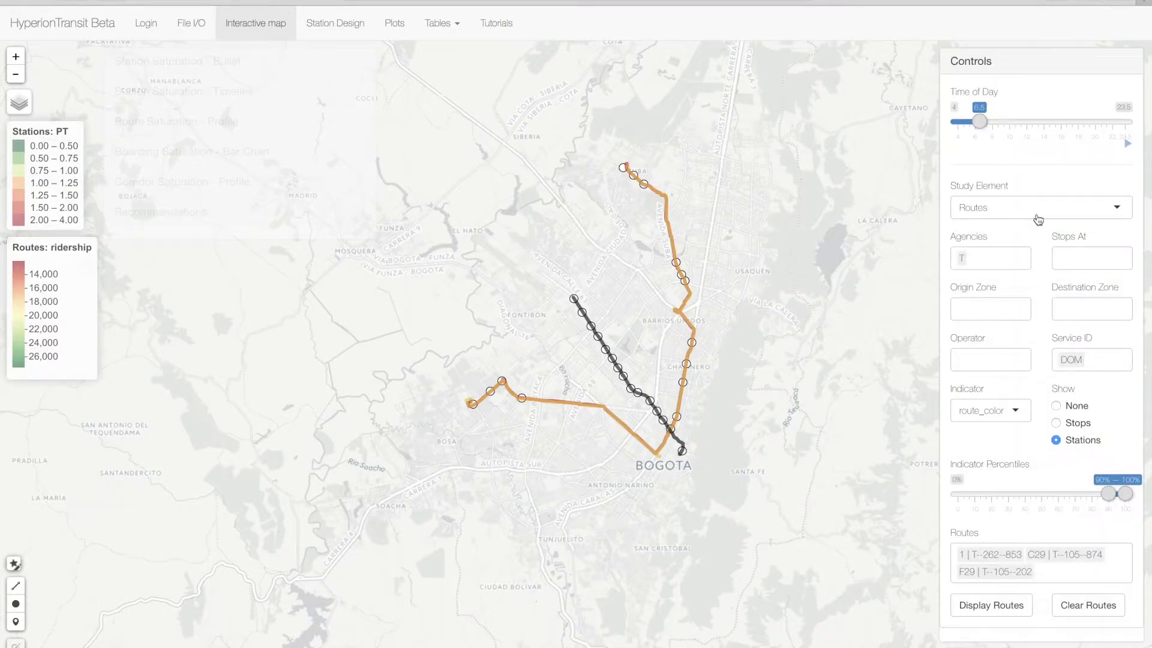
- Switch the study element to Route Segments and hide the Routes, Stops and O-D Pairs layers
click(1039, 211)
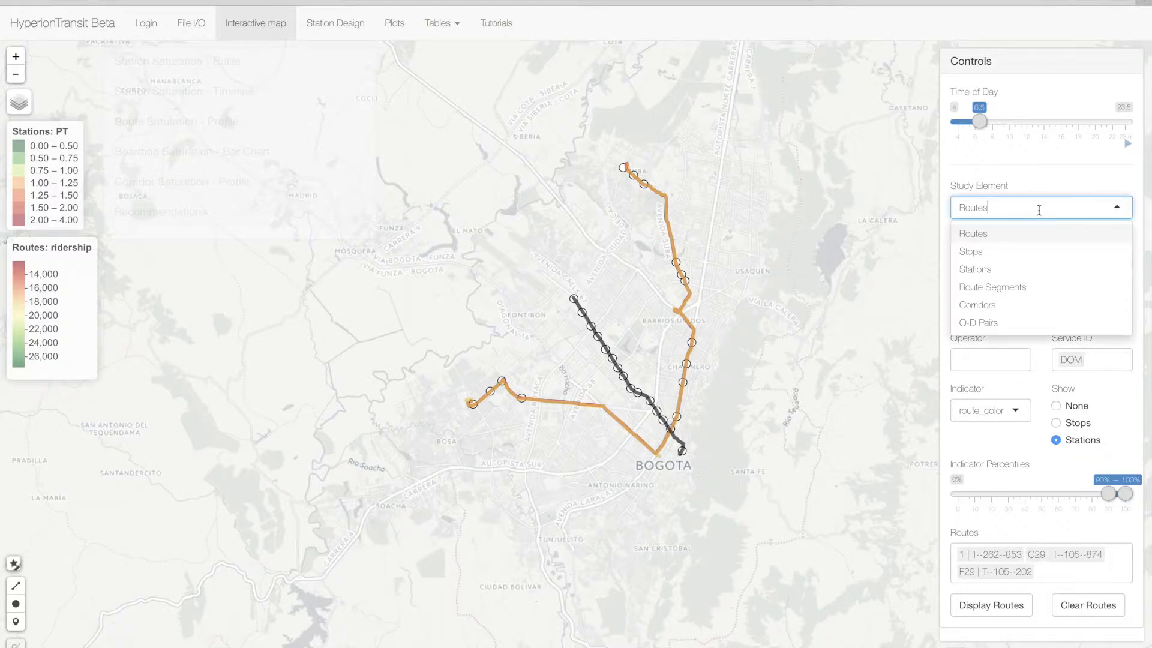
click(1047, 288)
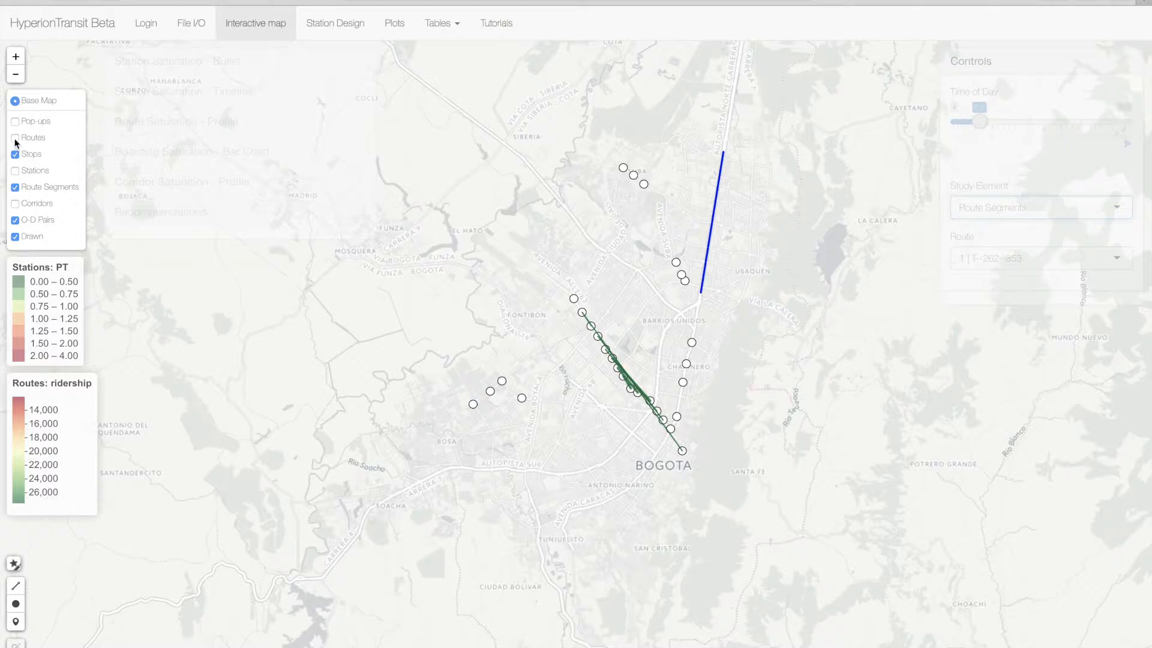
click(16, 155)
click(15, 220)
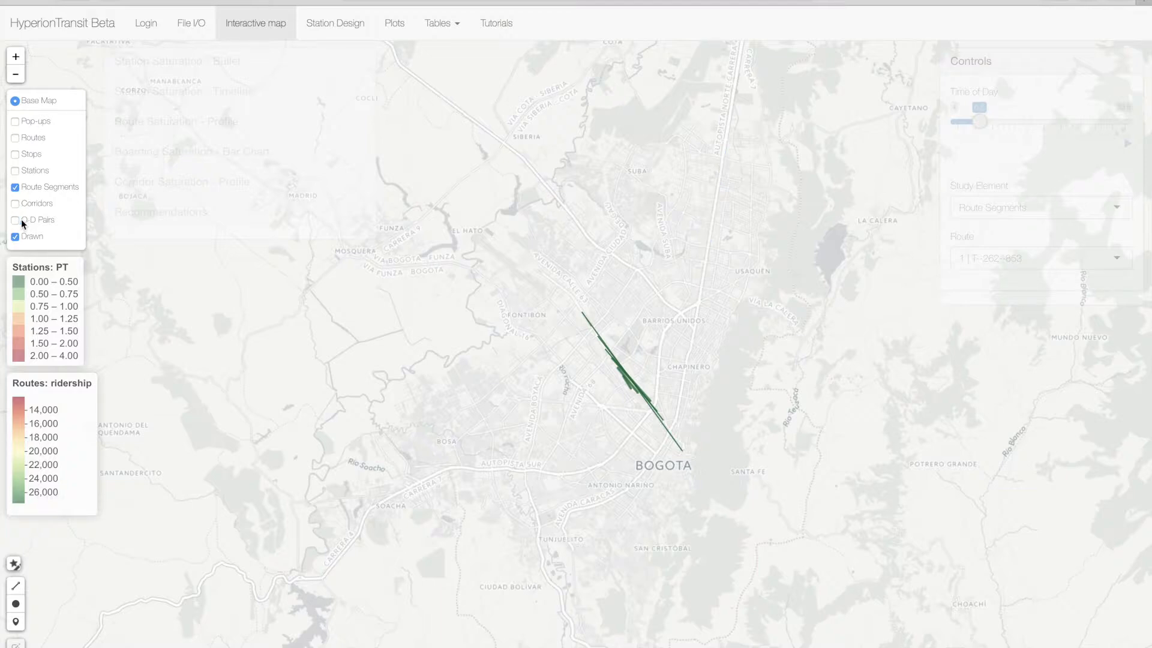
- Display the segments of route B11 | T--43--629
click(1043, 256)
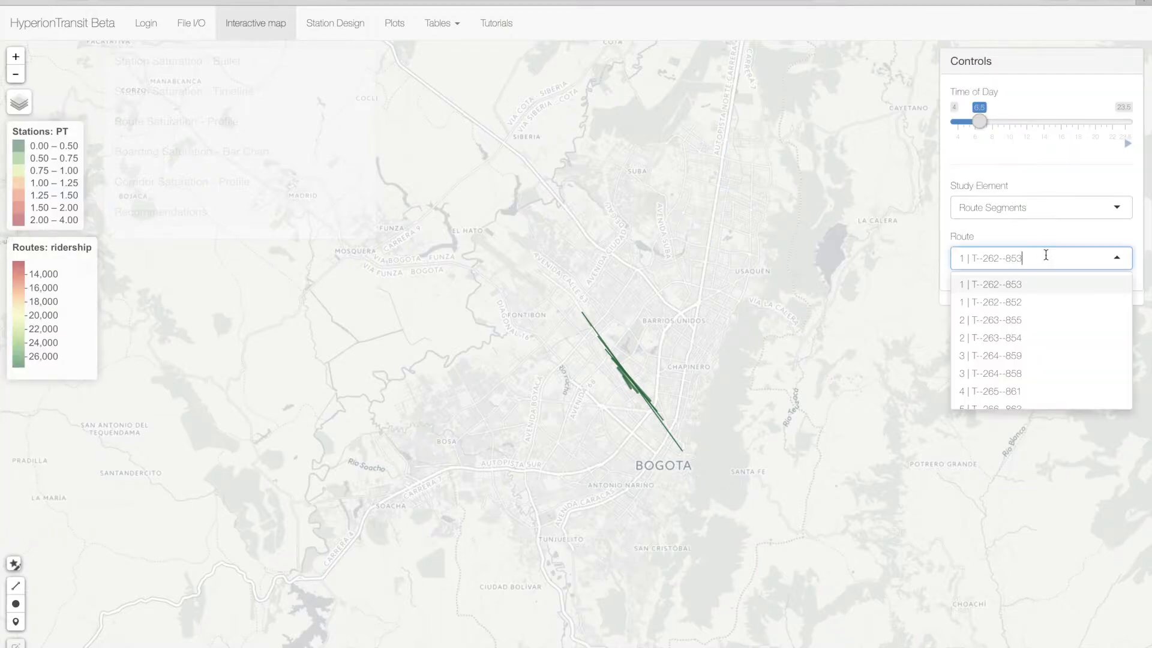
scroll(1031, 364, down, 5)
scroll(1032, 366, up, 3)
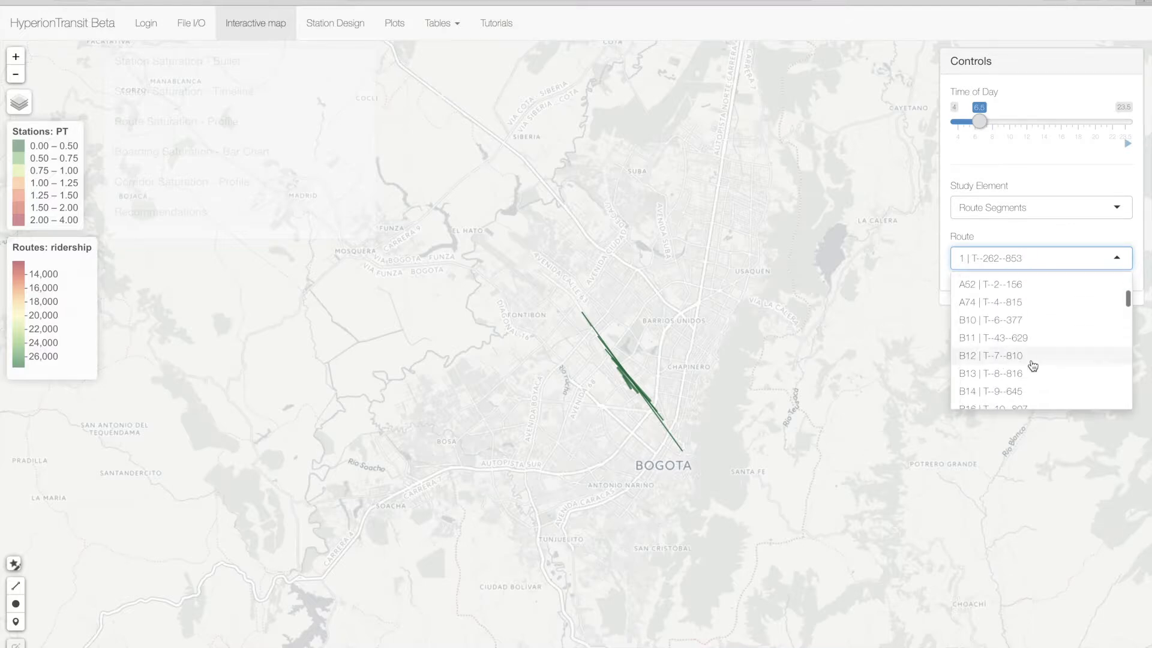
click(1010, 337)
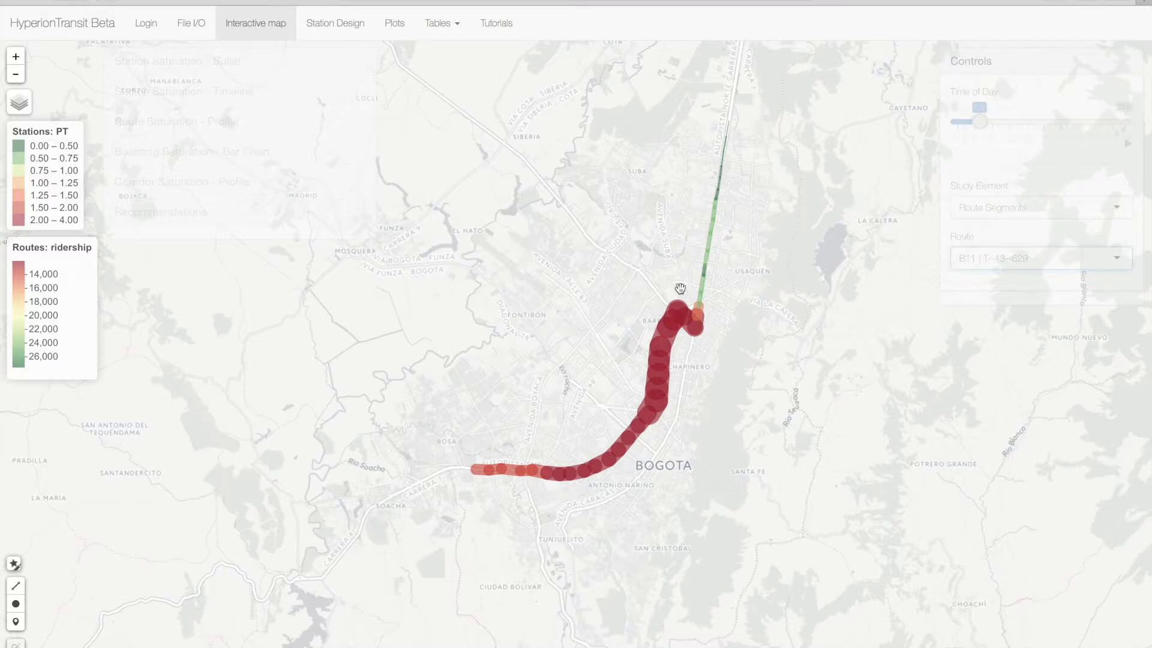
- Display the corridors on the map, and switch the study element to O-D Pairs
click(1071, 207)
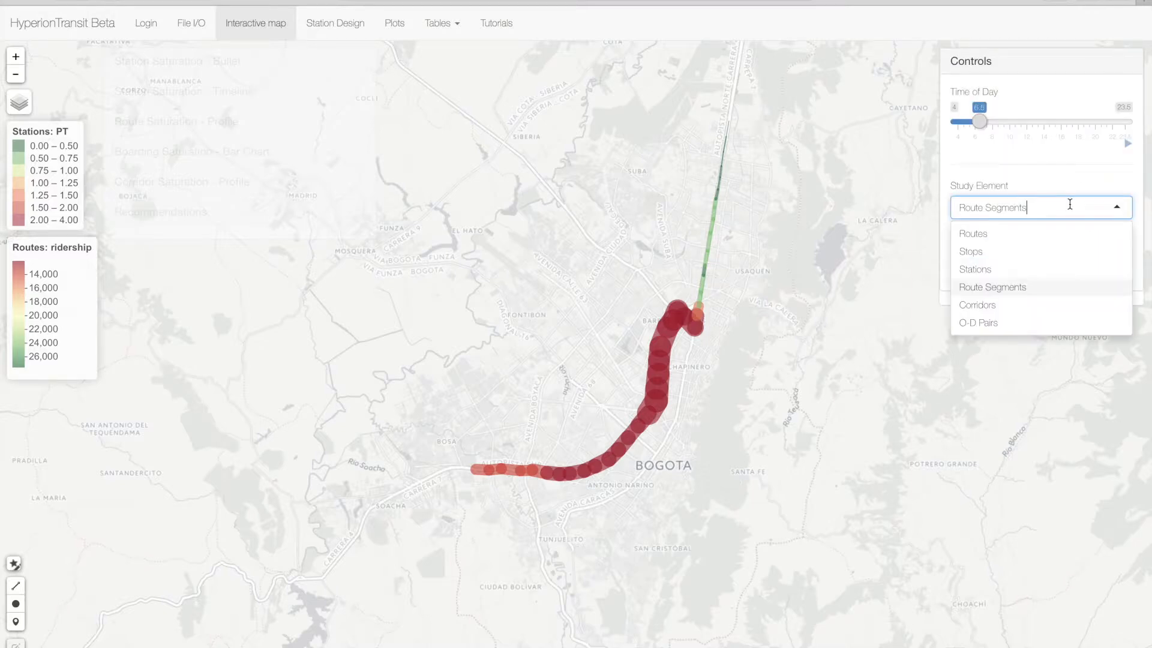
click(1038, 305)
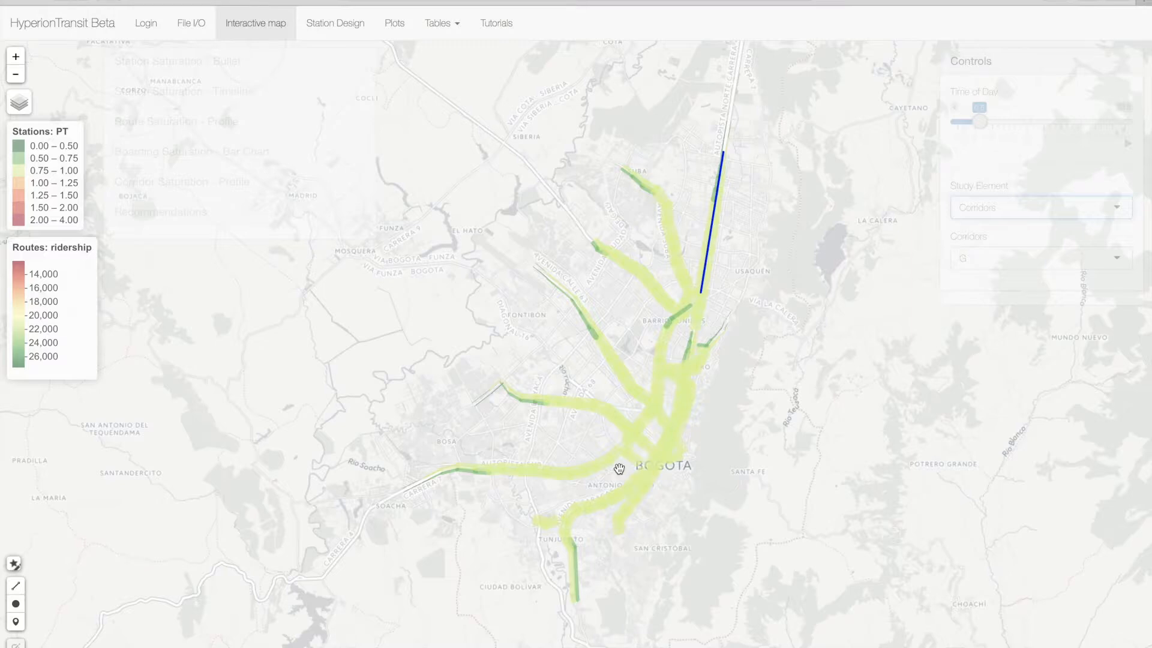
click(1087, 208)
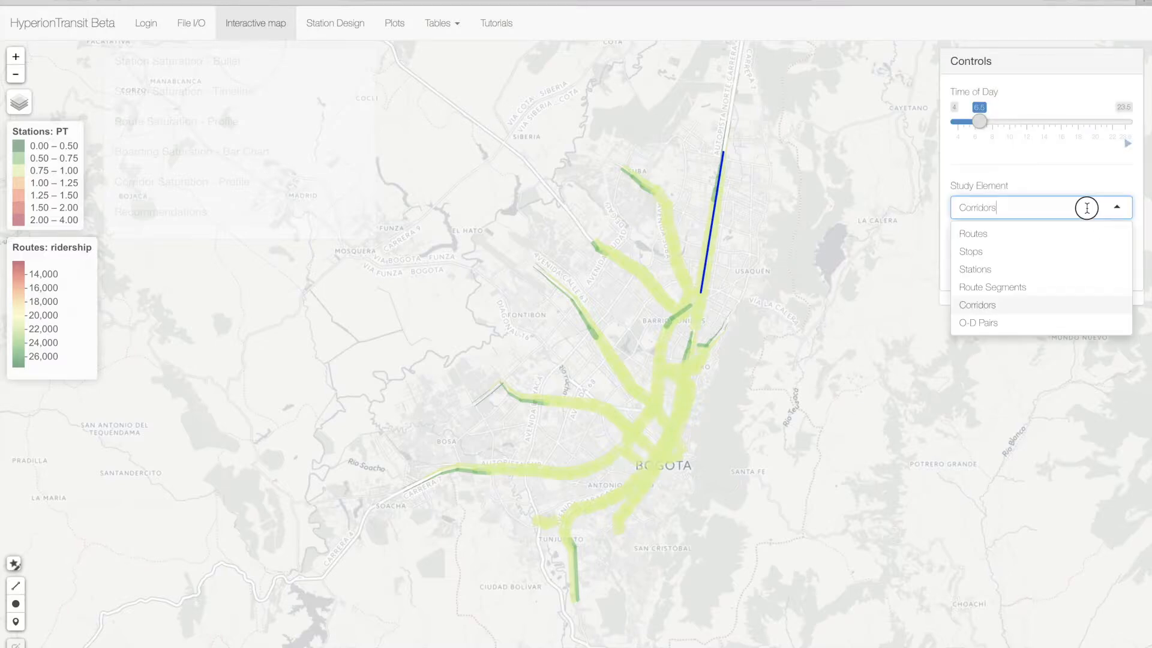
click(1058, 323)
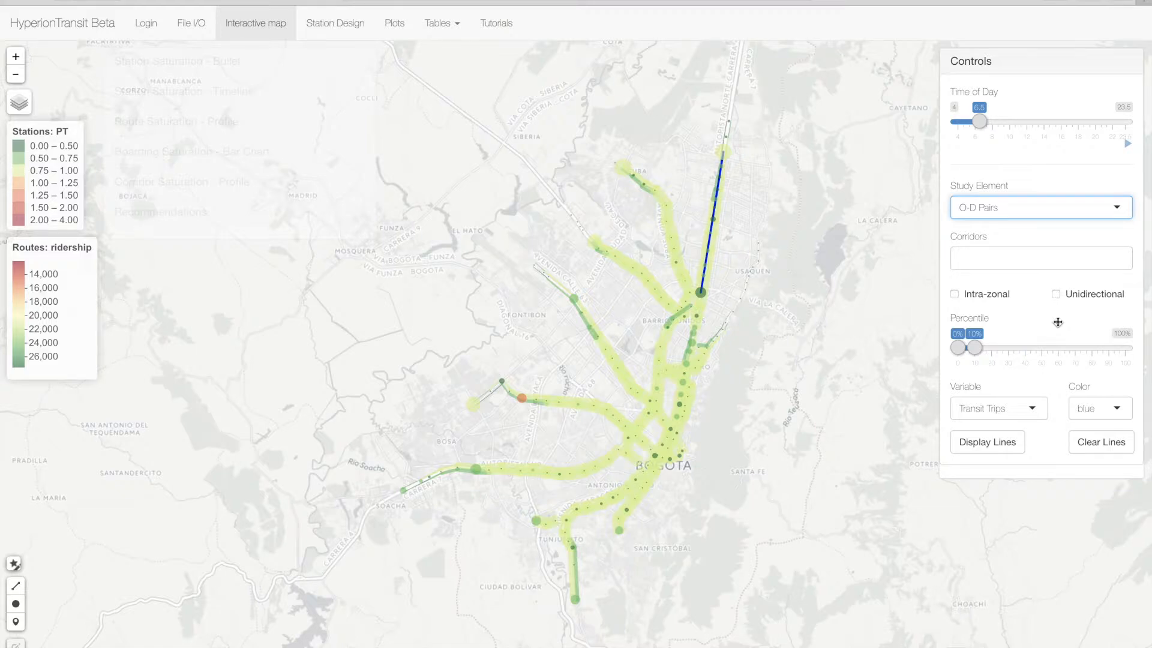
- Select corridors B, E and G for the O-D pairs
click(990, 258)
click(999, 301)
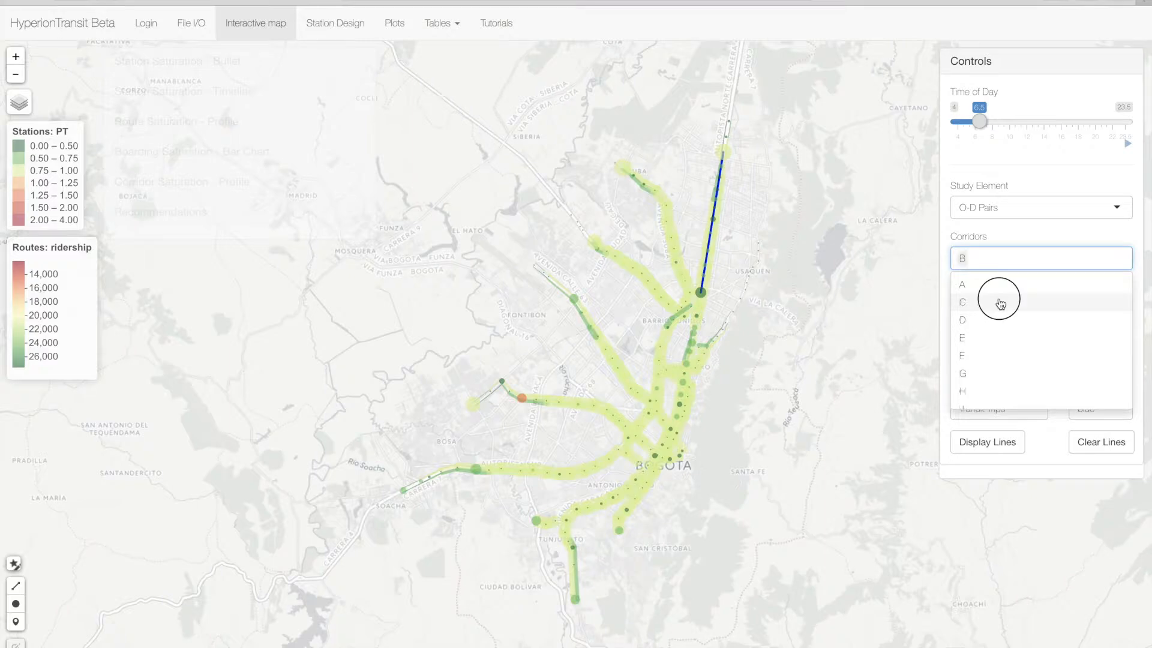
click(1014, 337)
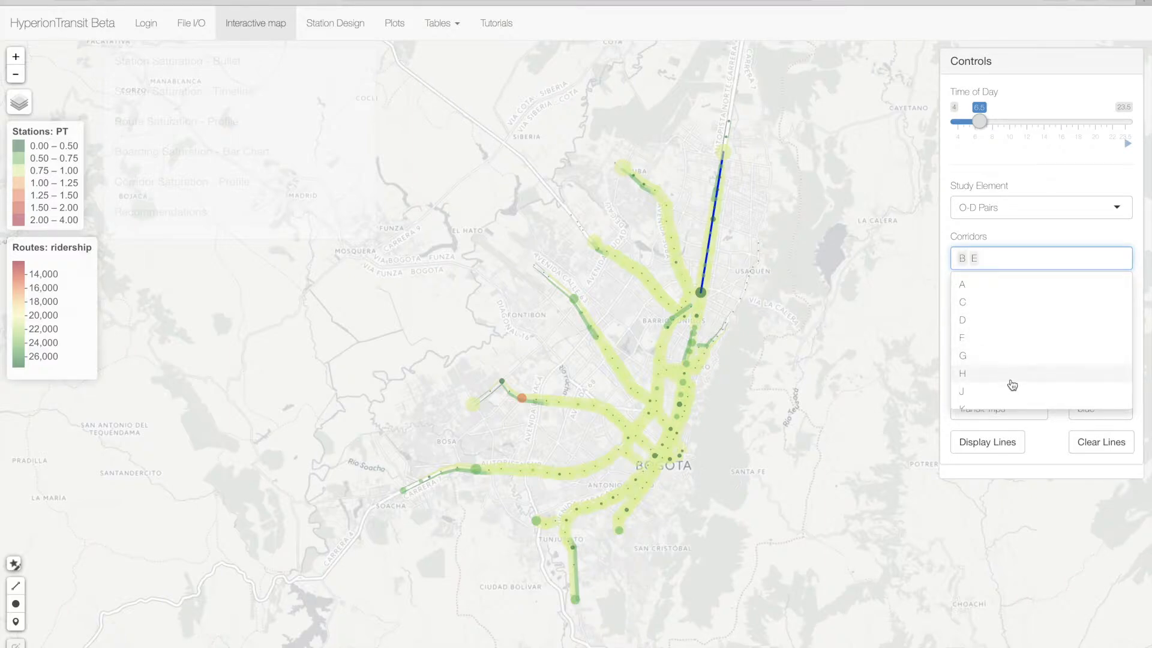
click(1000, 356)
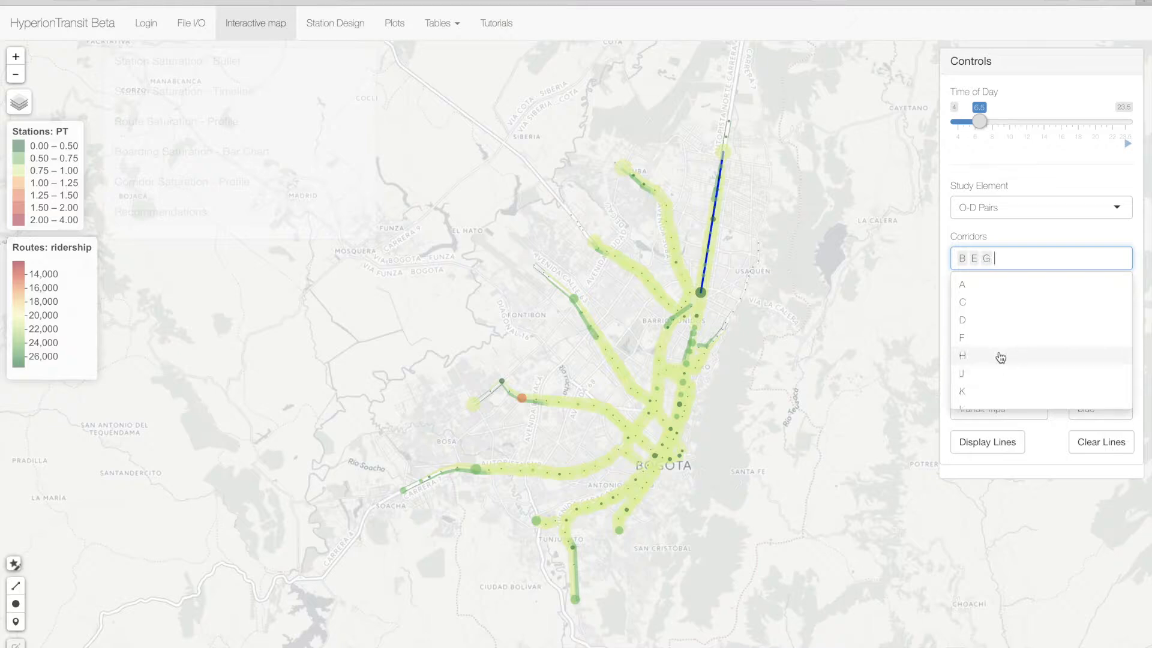
click(1032, 237)
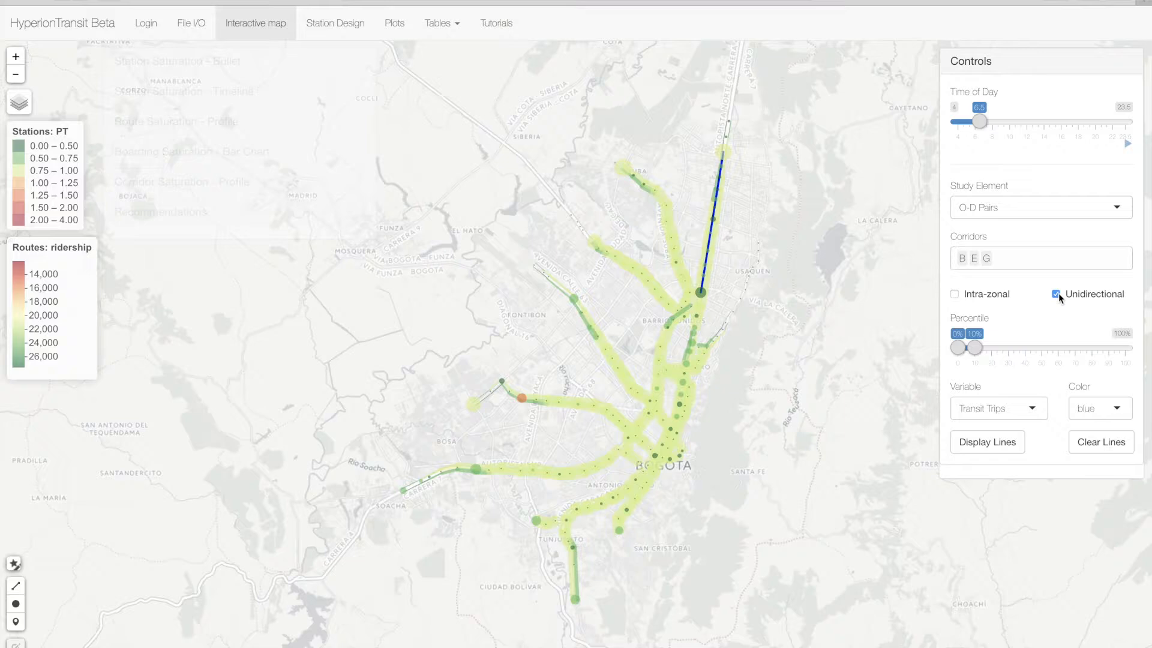
- Display the O-D lines as unidirectional with the upper percentile limit raised slightly above 10%
click(978, 349)
mouse_move(979, 351)
mouse_down()
mouse_move(1033, 351)
mouse_move(982, 353)
mouse_up()
click(996, 442)
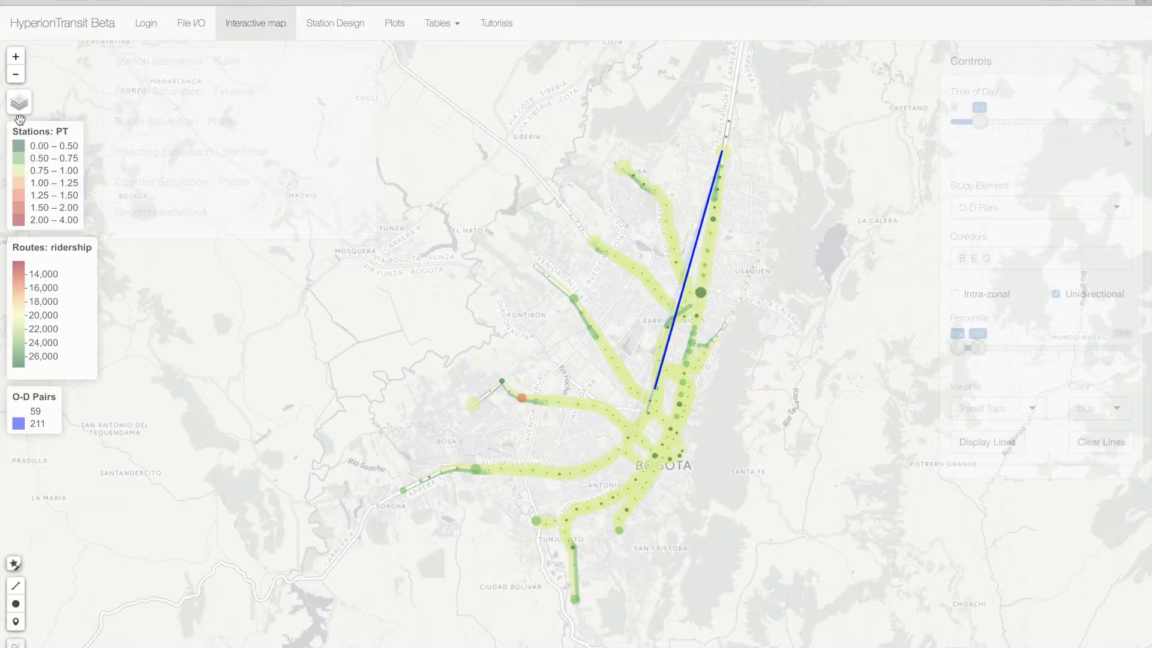
- Hide the corridors layer and redisplay the O-D lines with the upper percentile limit raised to 30%
click(23, 101)
click(17, 204)
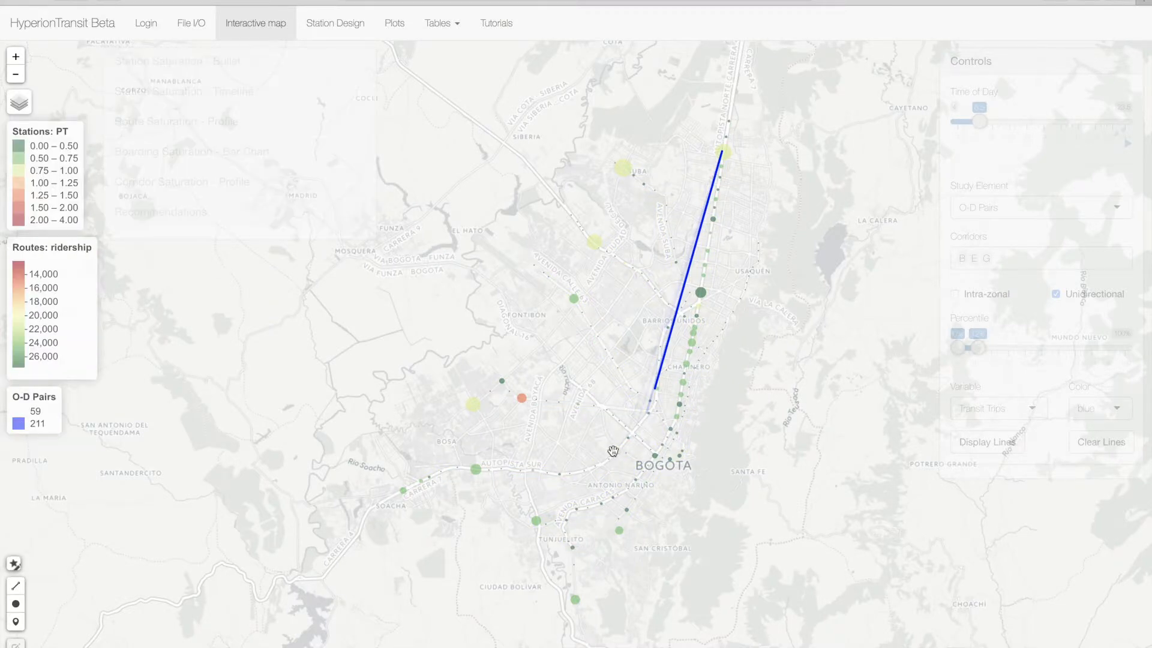
drag(978, 348, 1007, 350)
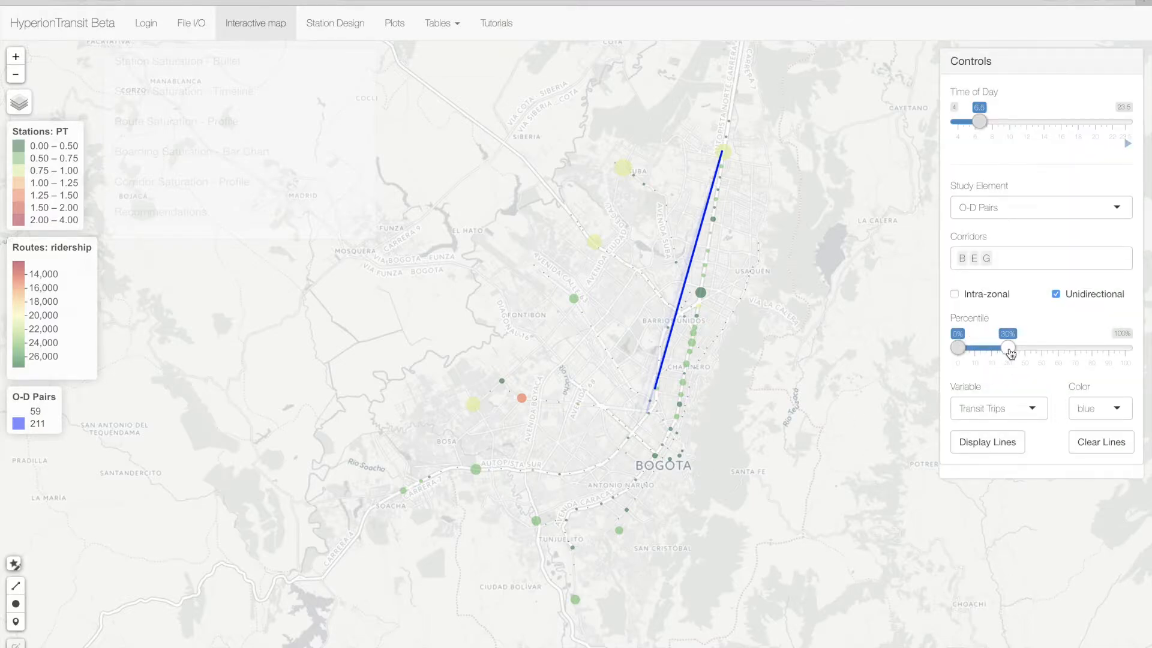
click(994, 450)
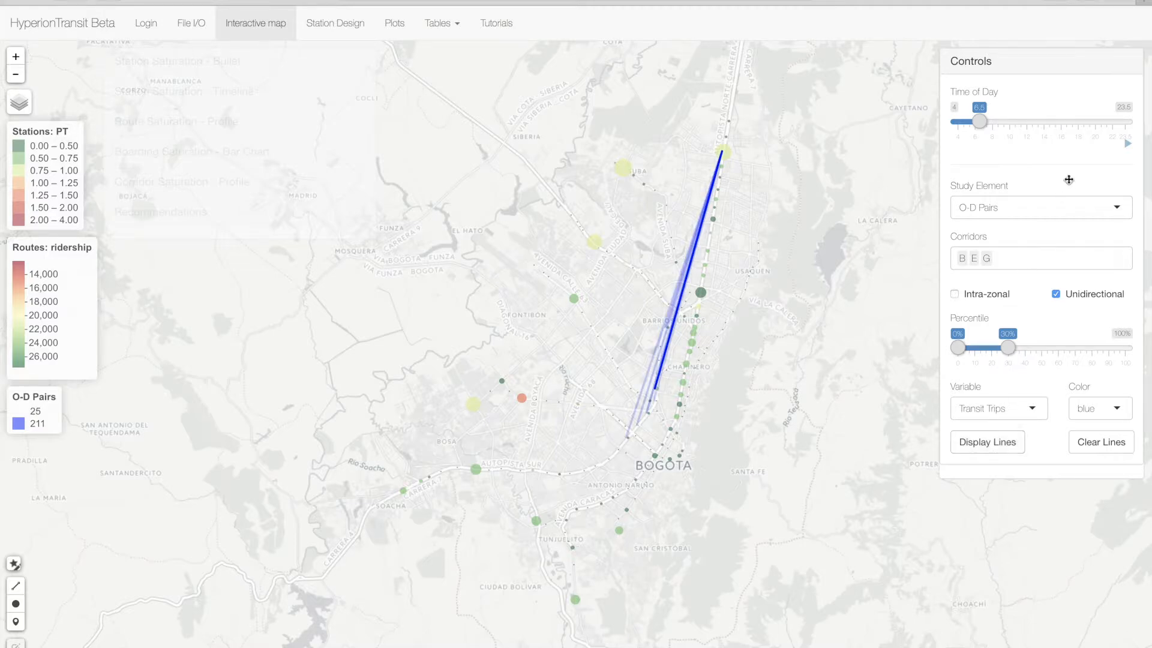
- Reorder the O-D corridors to G, E, B and display the lines for that direction
click(1018, 257)
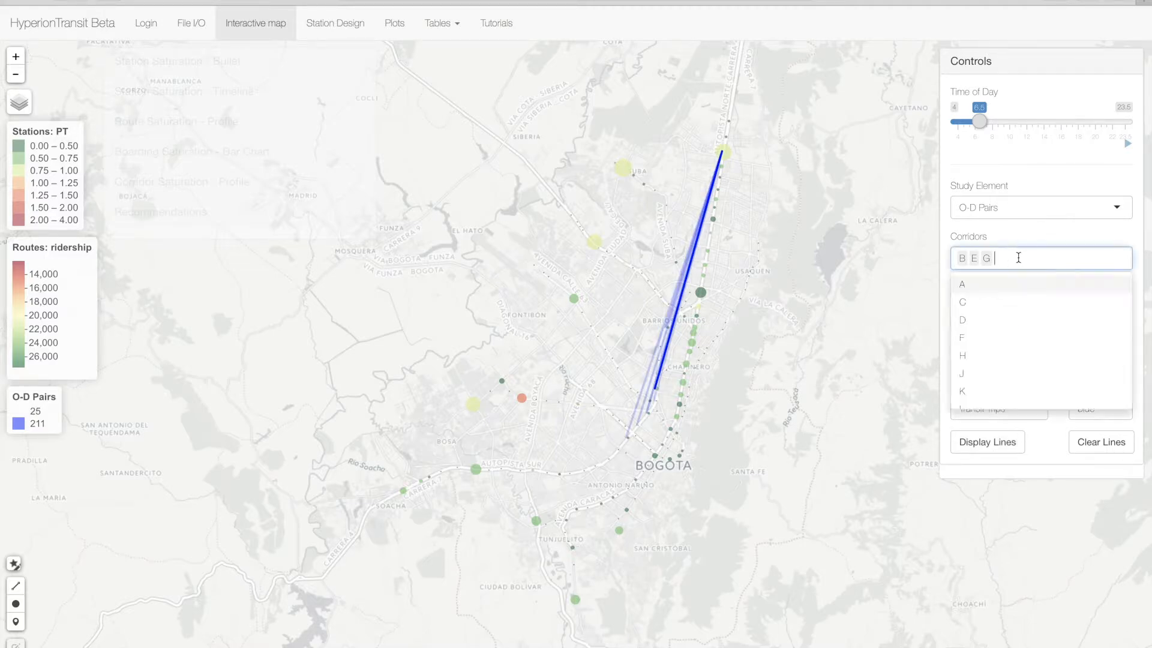
key(BackSpace)
key(BackSpace)
key(BackSpace)
text(G)
key(Return)
text(E)
key(Return)
text(B)
key(Return)
click(1042, 237)
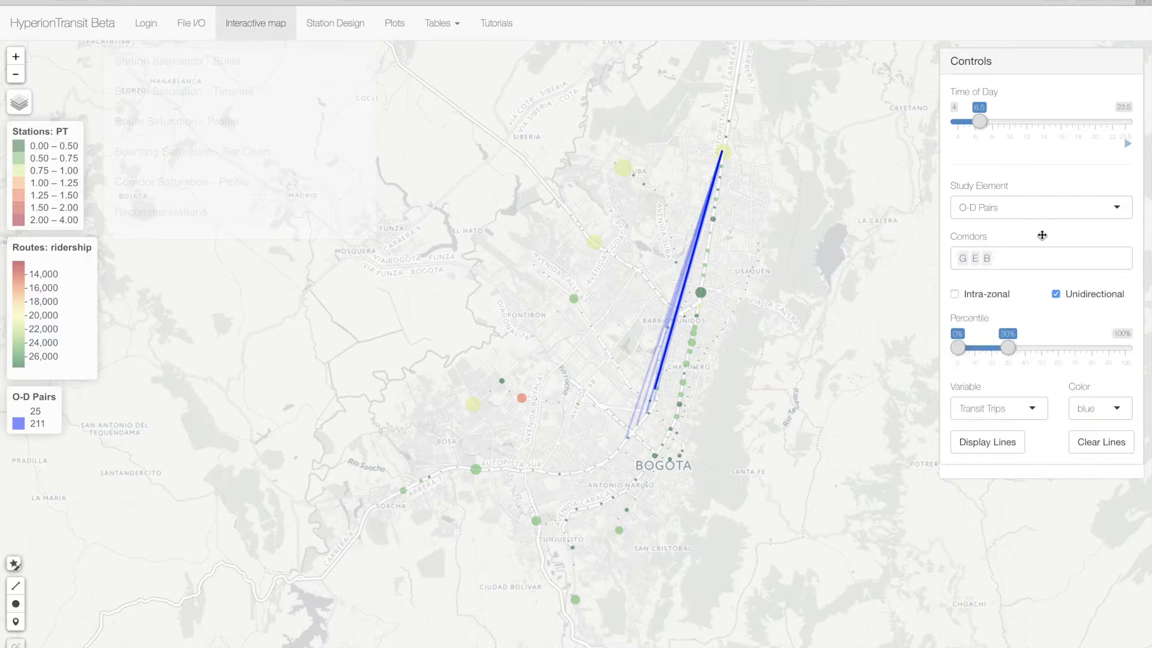
click(1006, 446)
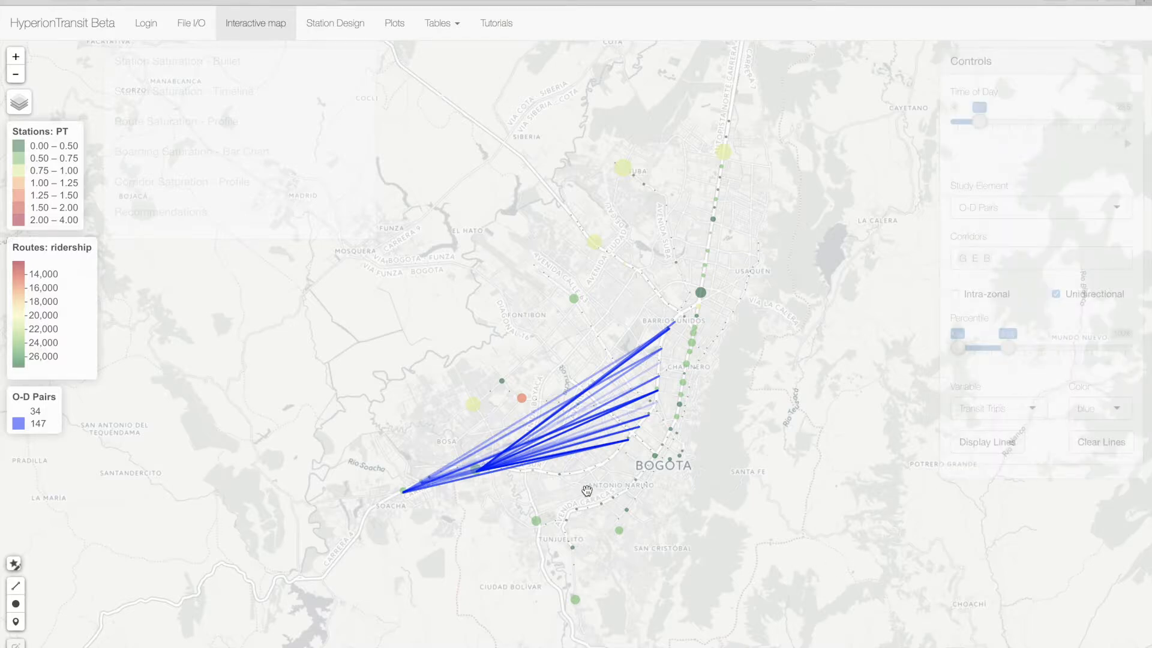
- Draw a polyline route from the Soacha terminal along the station corridor through Puente Aranda and Teusaquillo, ending just south of the Calle 100 station
drag(706, 404, 803, 357)
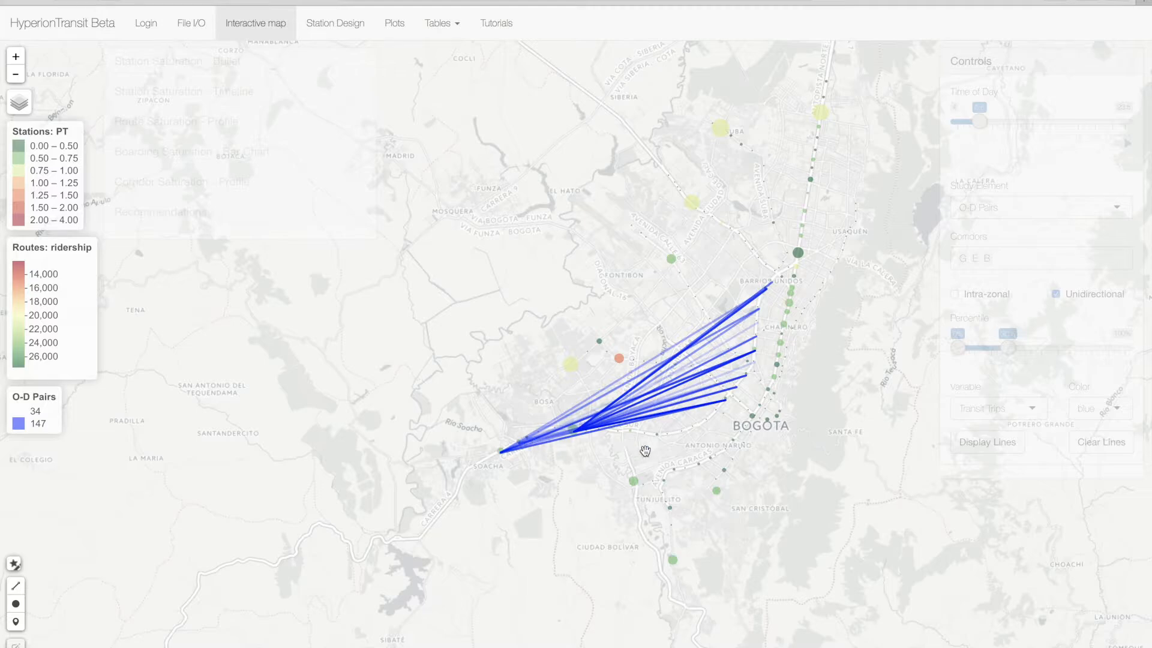
click(16, 56)
drag(426, 257, 306, 206)
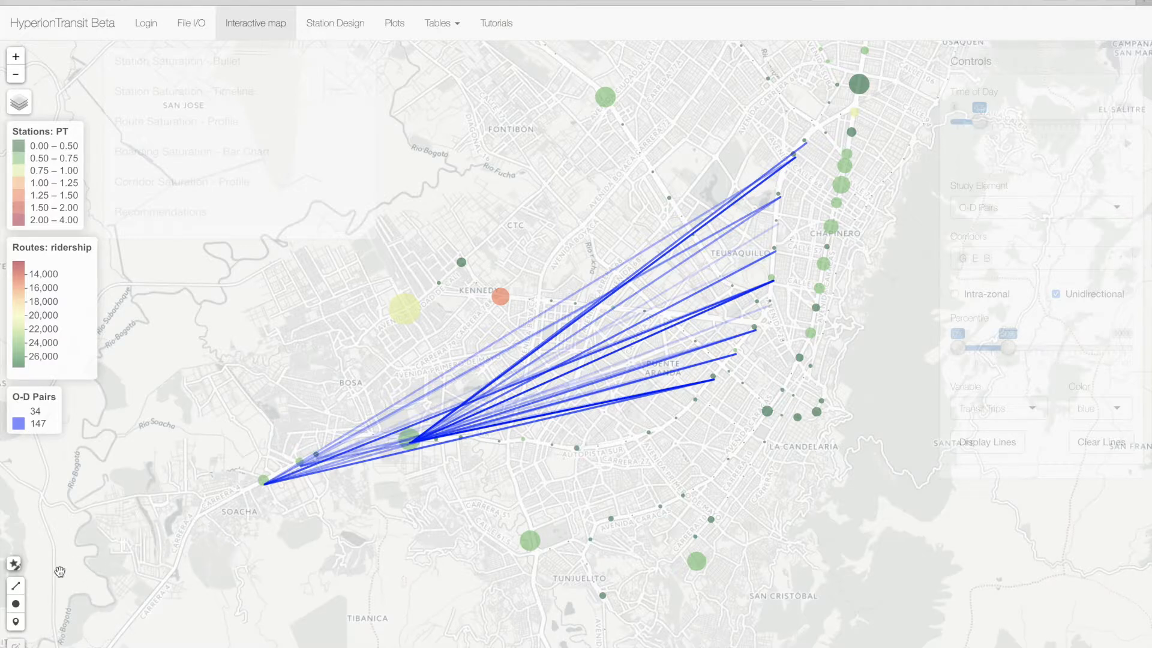
click(16, 585)
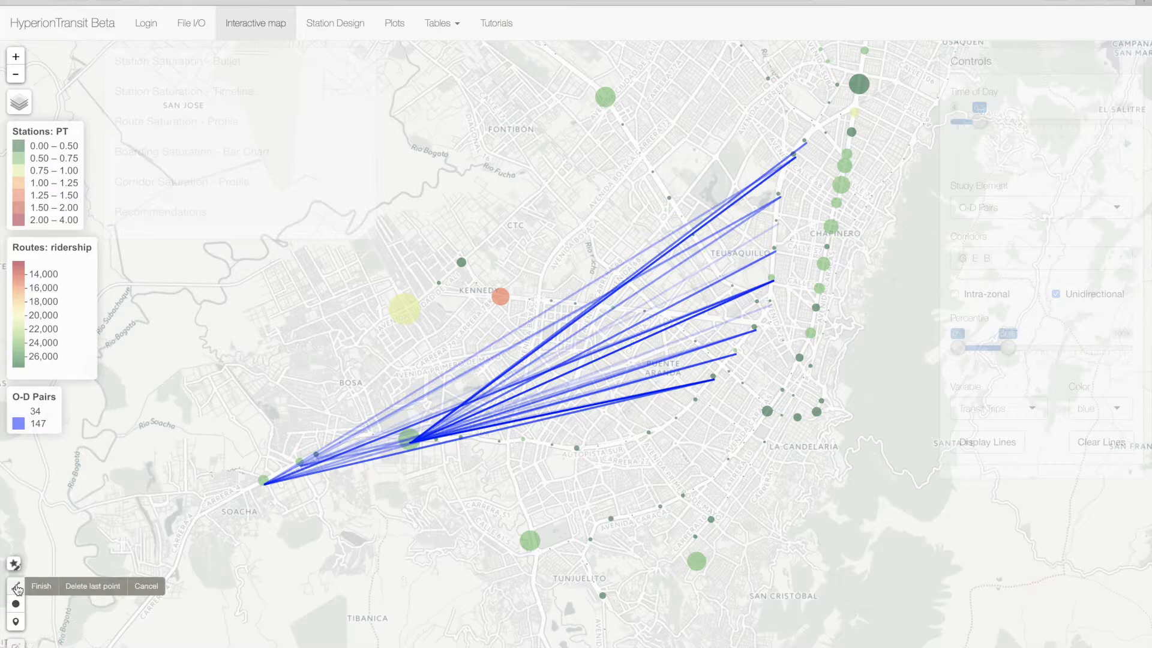
click(262, 483)
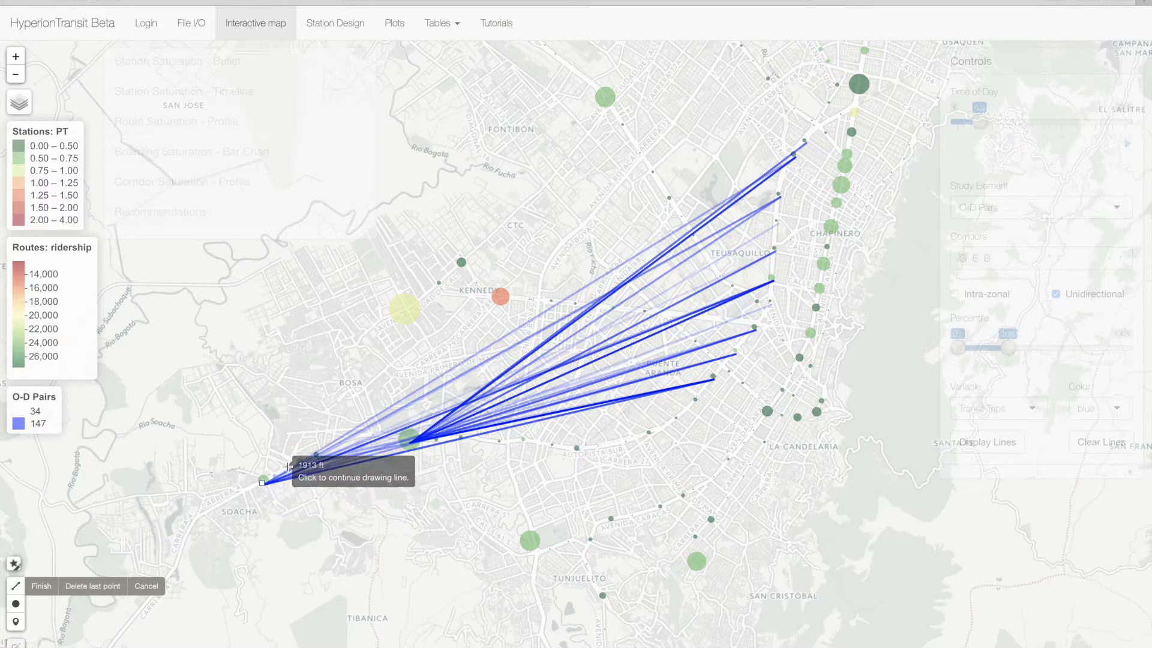
click(337, 447)
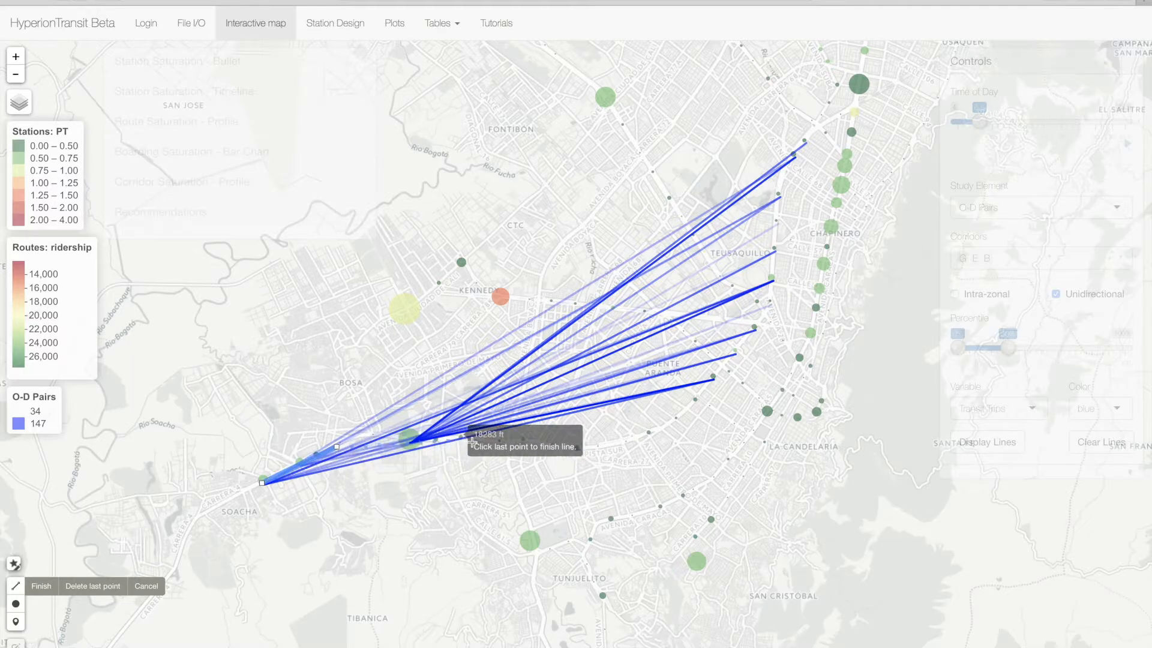
click(469, 435)
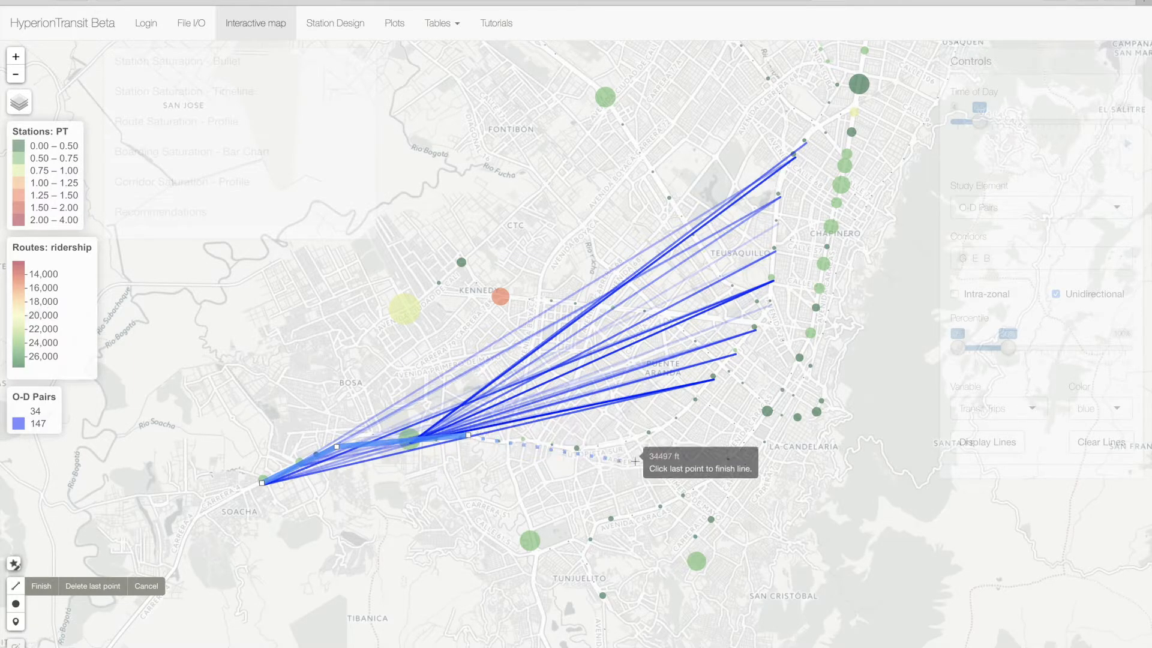
click(573, 448)
click(659, 427)
click(768, 310)
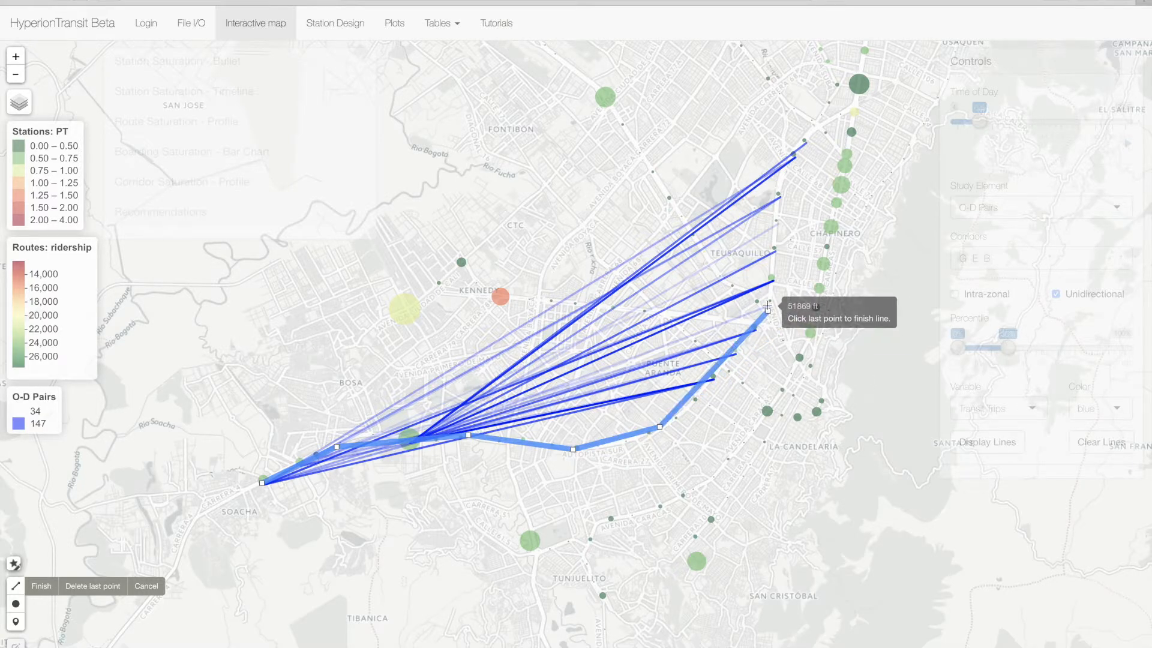
click(786, 158)
click(850, 105)
click(851, 107)
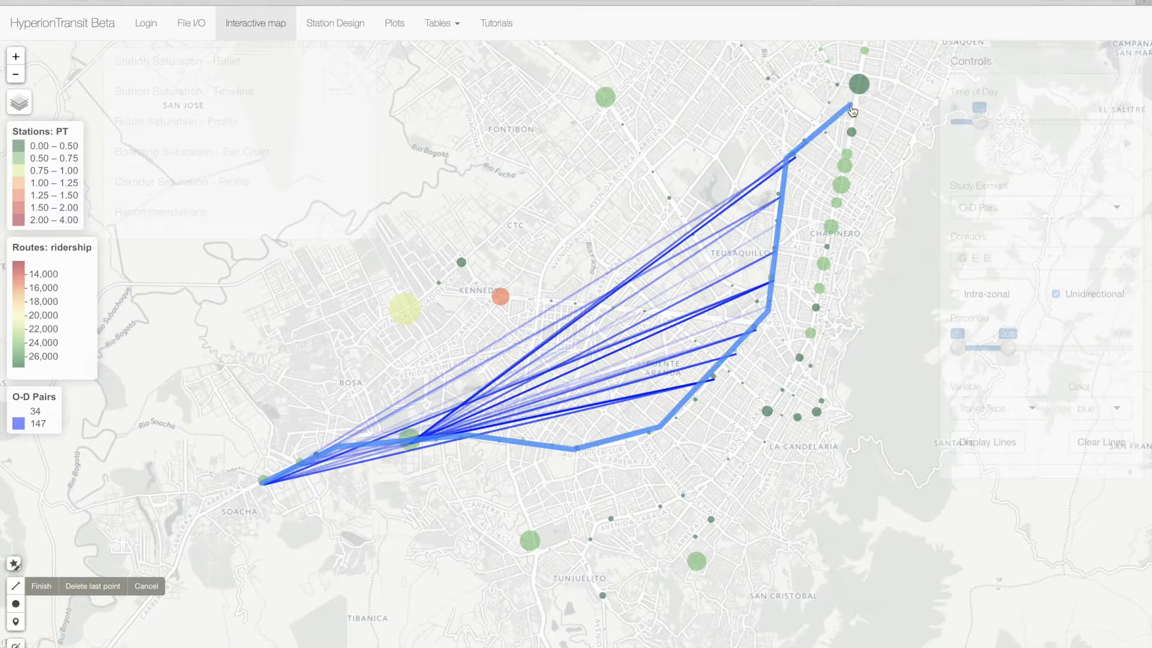
- Restyle the drawn route line in dark red
click(15, 564)
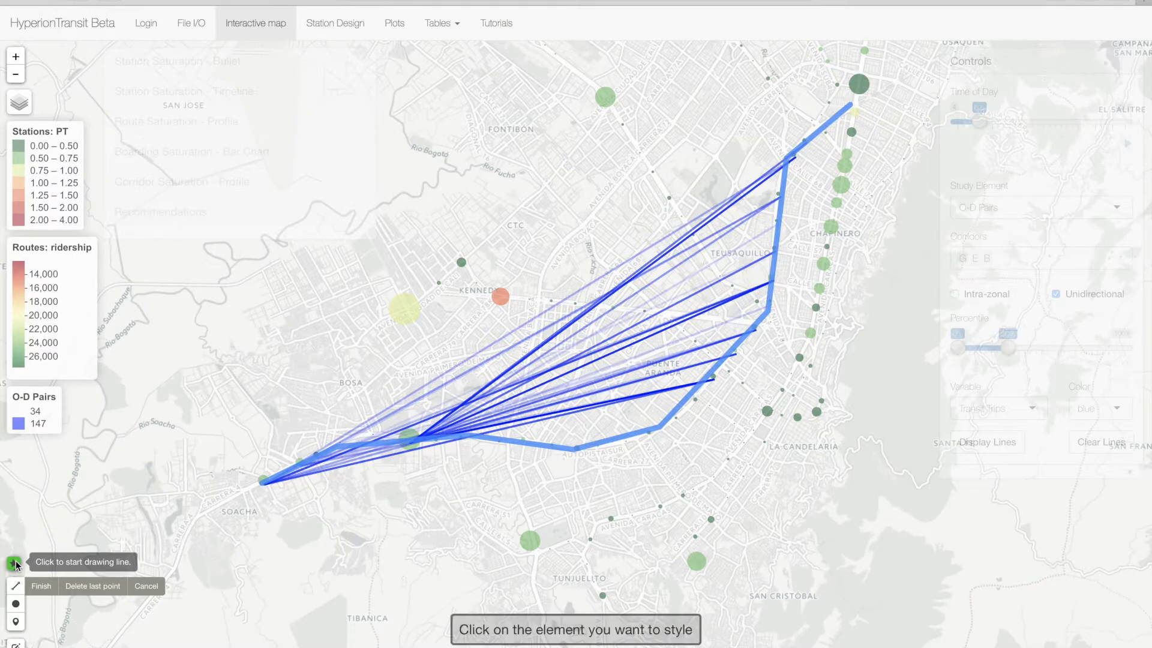
click(603, 439)
click(1074, 187)
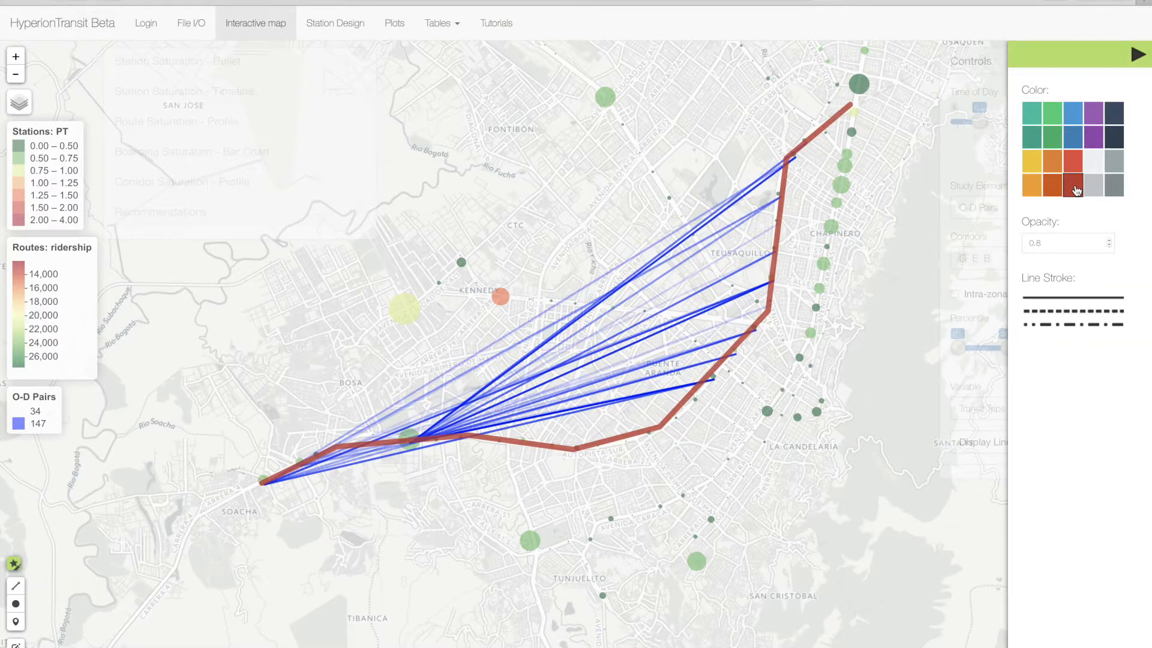
- Place five bus stop markers along the red route, from the Soacha terminal to the bend north of Teusaquillo, and finish placing
click(16, 621)
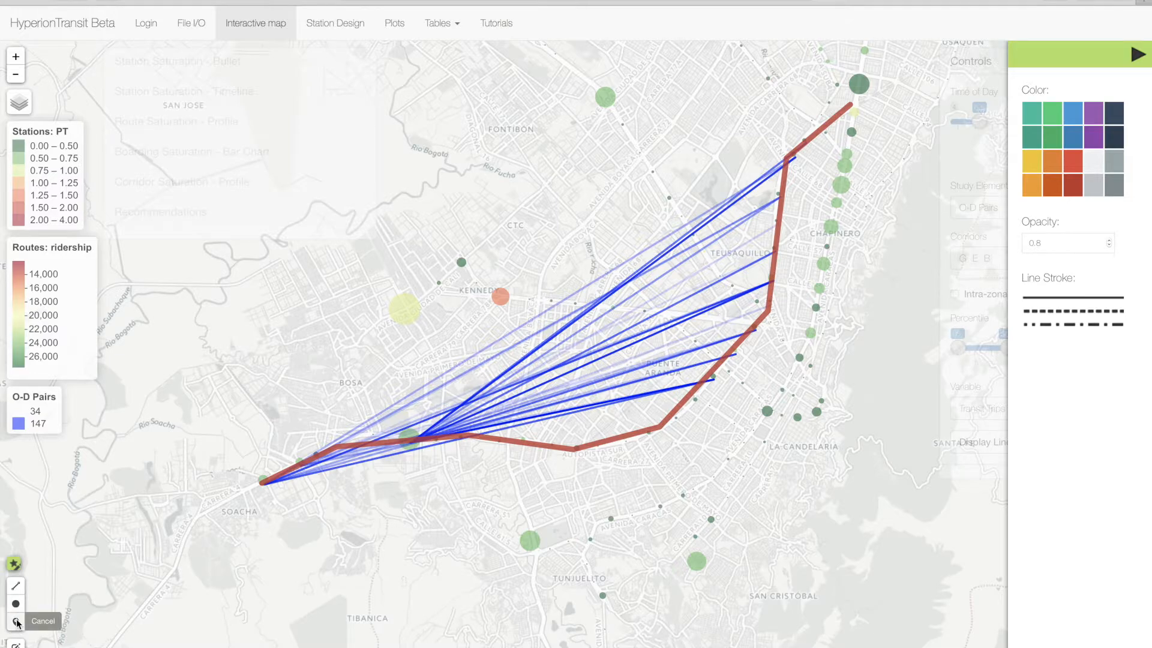
click(264, 482)
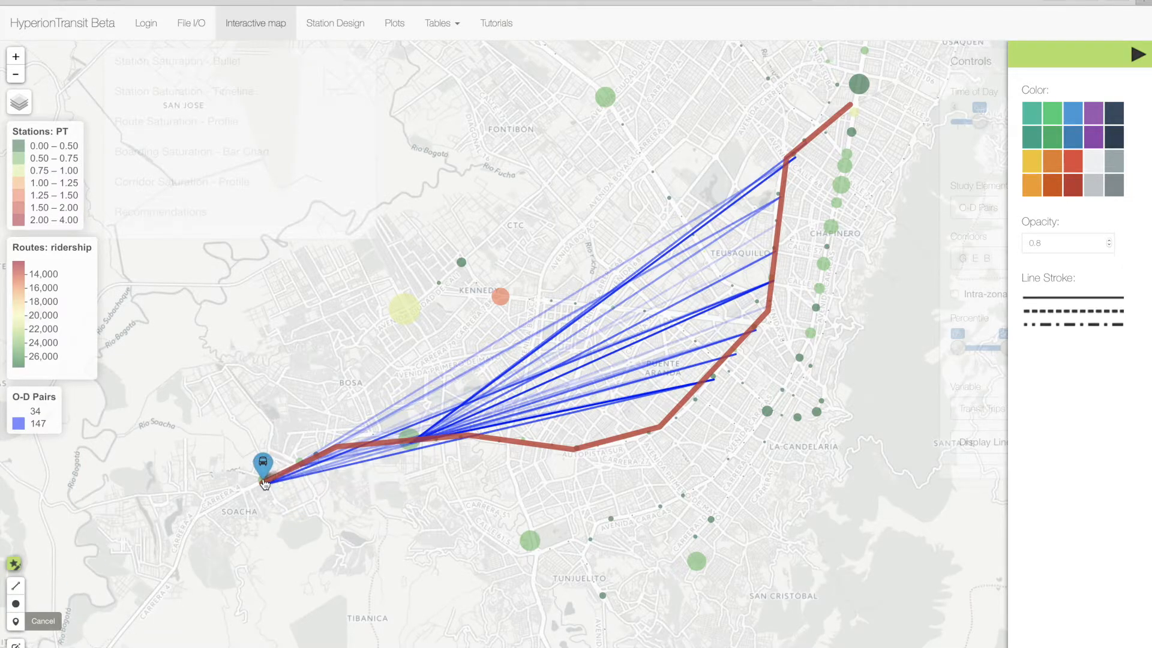
click(413, 439)
click(713, 379)
click(774, 280)
click(788, 154)
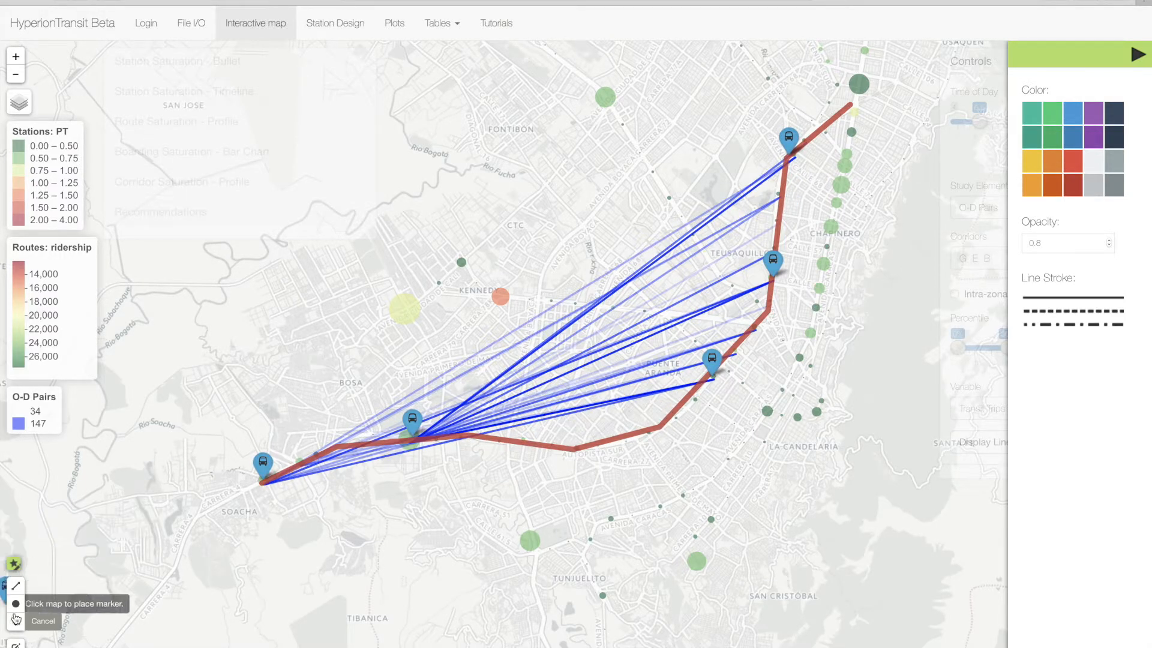
click(47, 621)
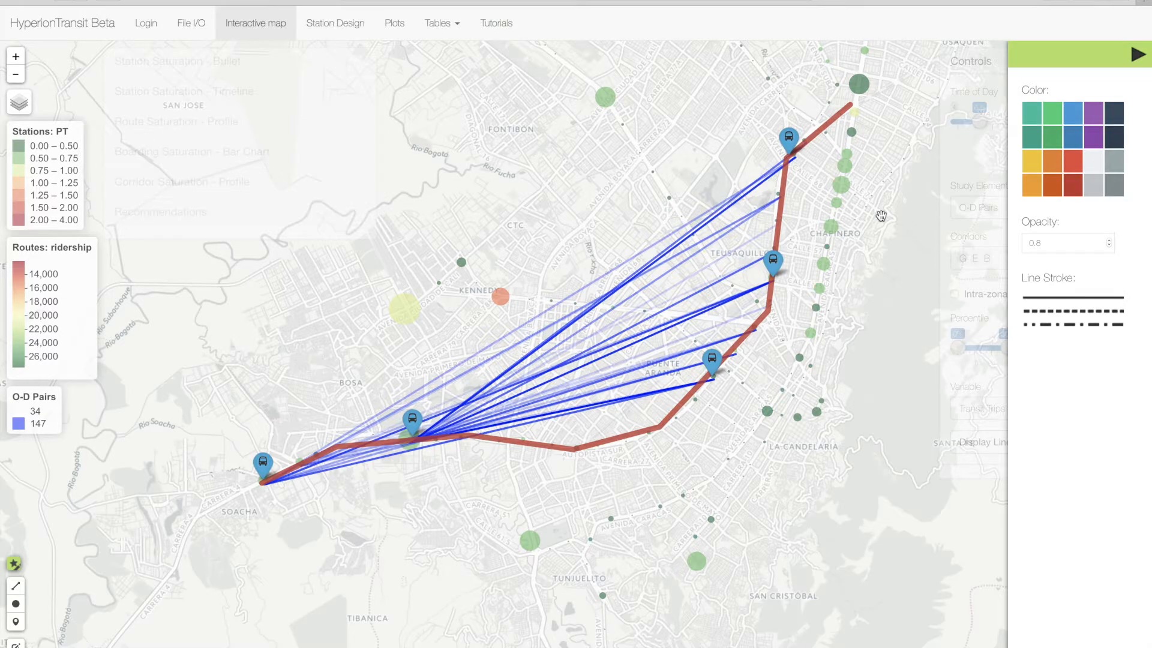
- Close the style settings and hide the drawn elements and the O-D Pairs layer on the map
click(1144, 56)
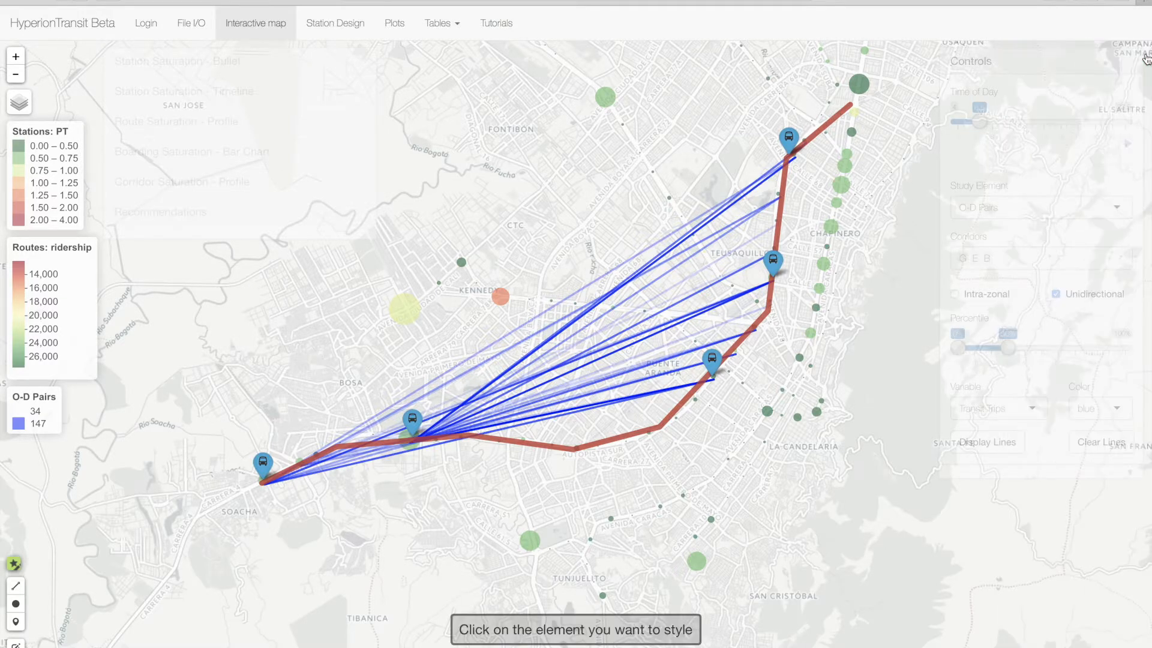
mouse_move(15, 116)
click(15, 237)
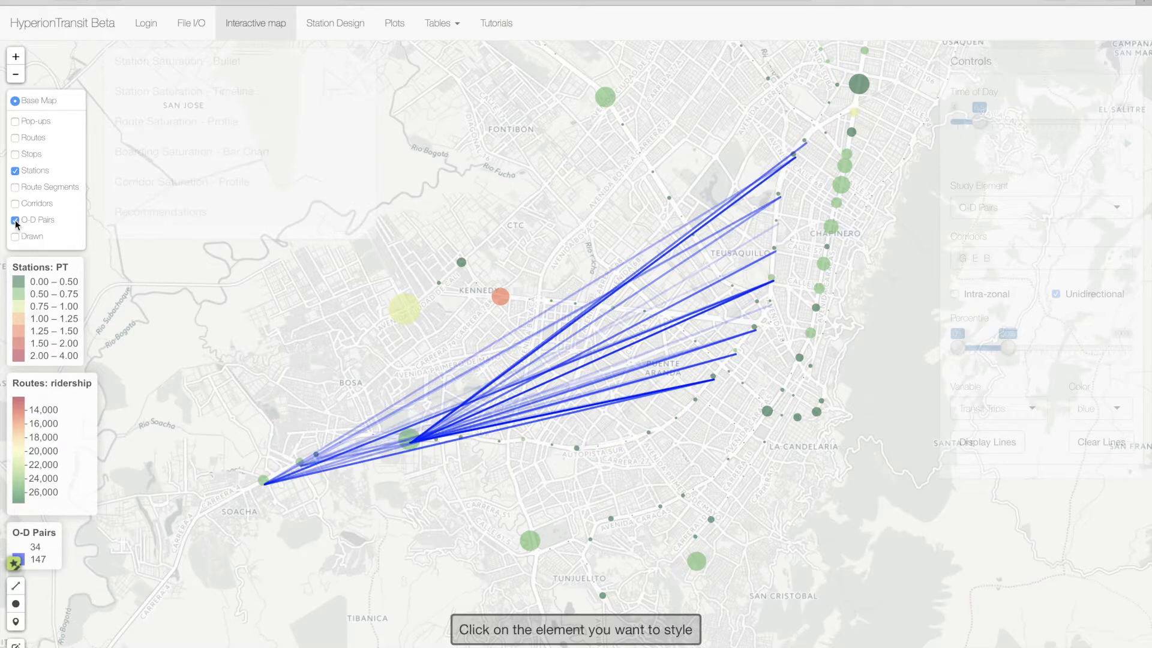
click(15, 221)
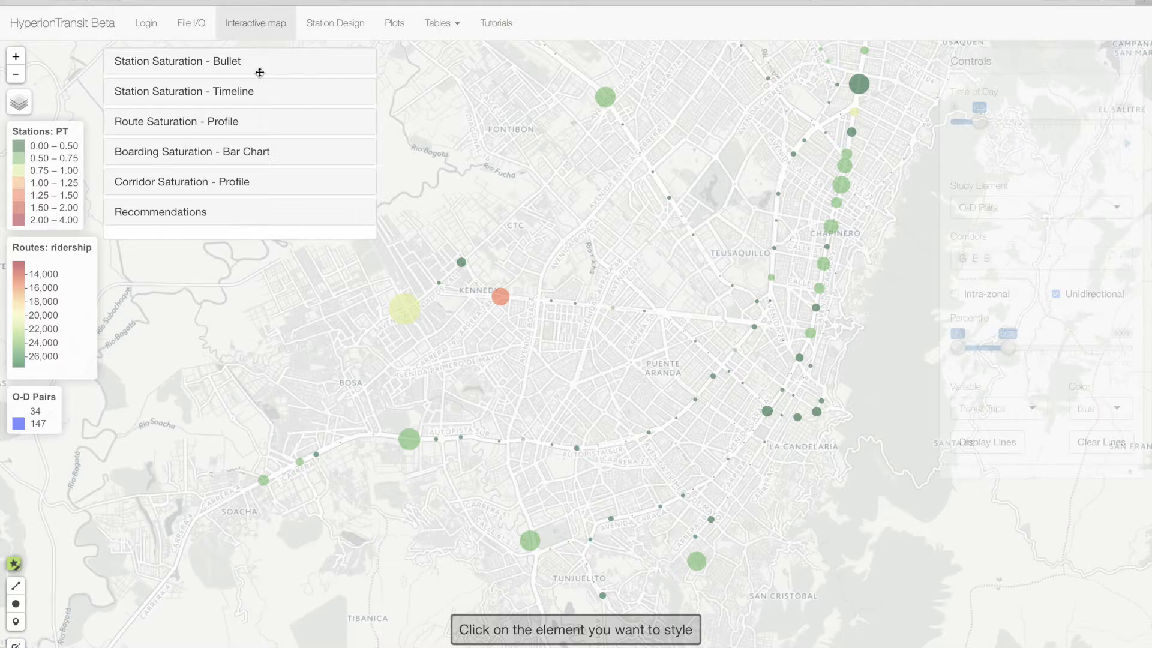
- Show the station saturation bullet chart, stop the time-of-day animation and return the time of day to 6.5
click(219, 66)
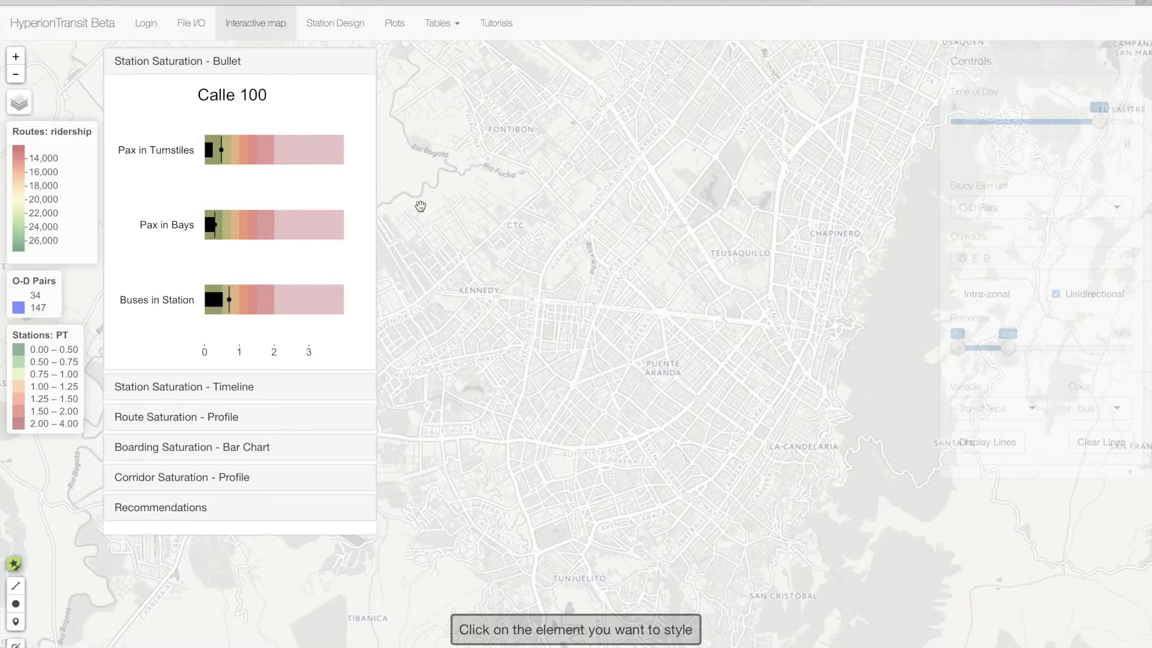
click(1126, 147)
drag(1108, 122, 980, 126)
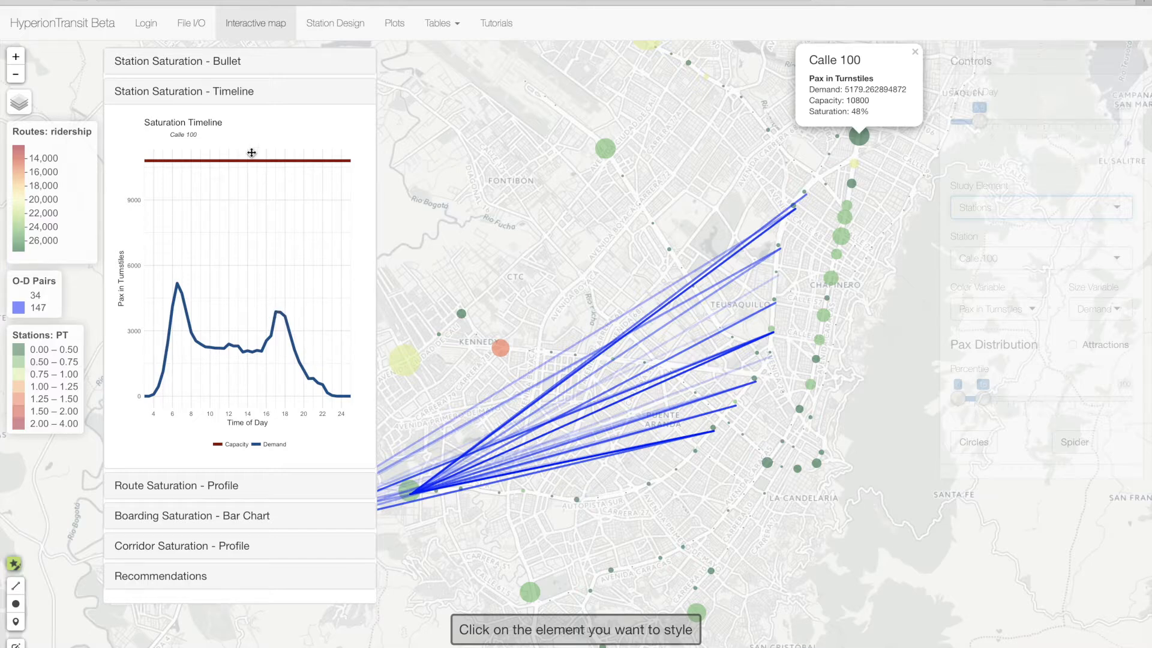
- Replace the station saturation timeline with the route saturation profile, and after that view the boarding saturation bar chart
click(189, 98)
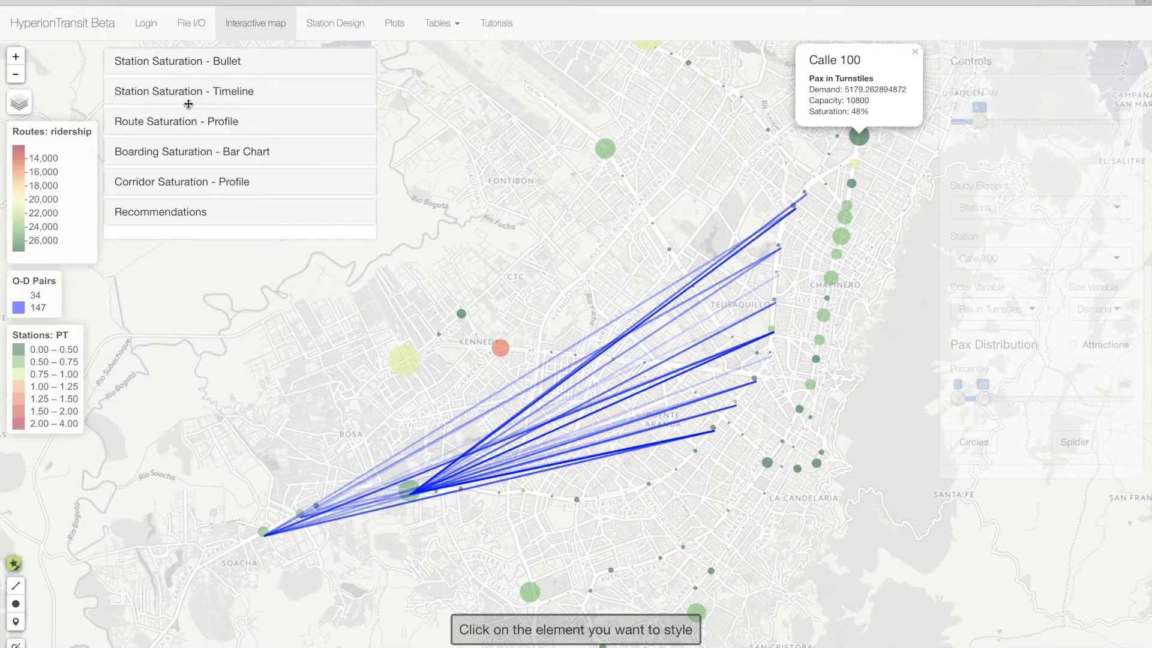
click(180, 121)
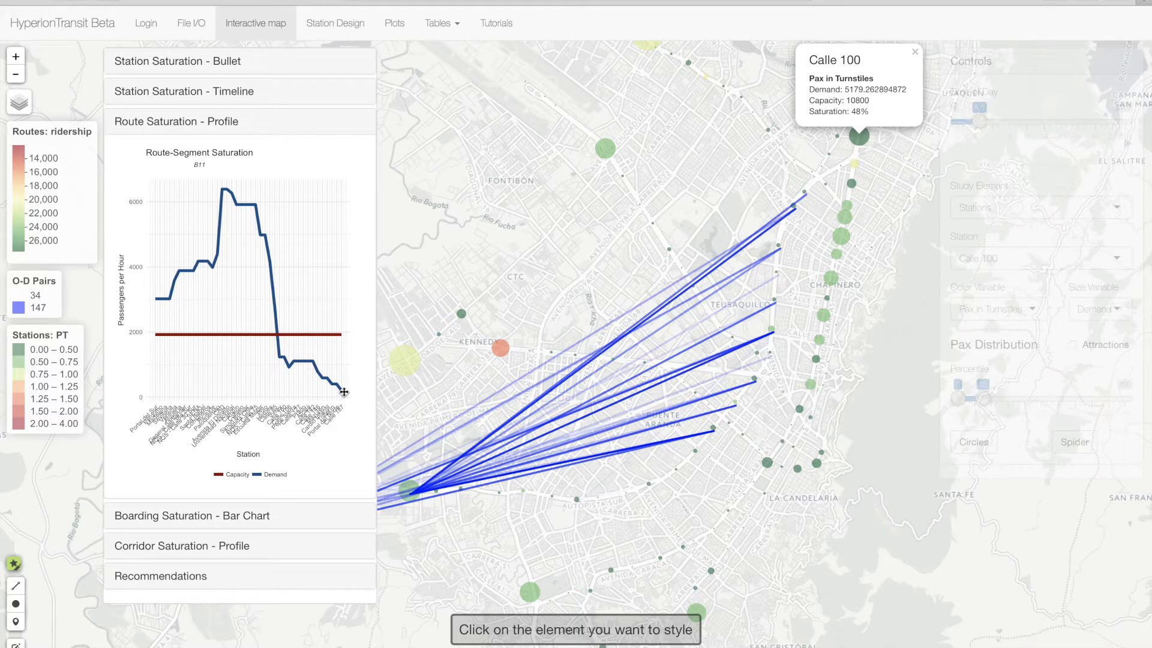
click(220, 123)
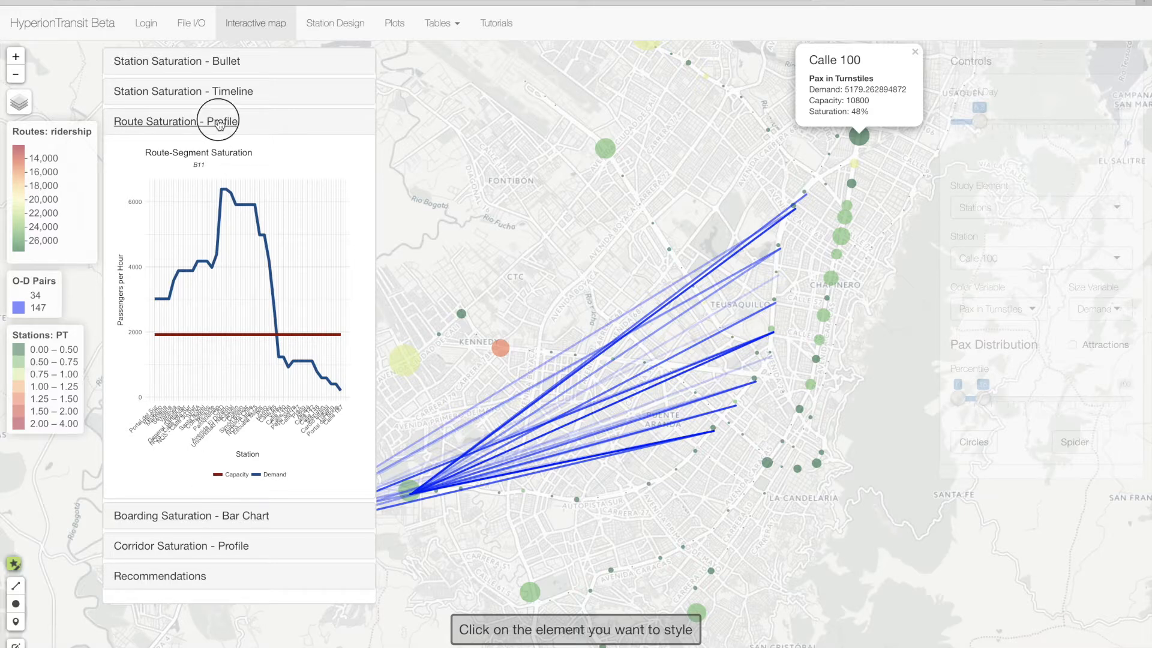
click(199, 154)
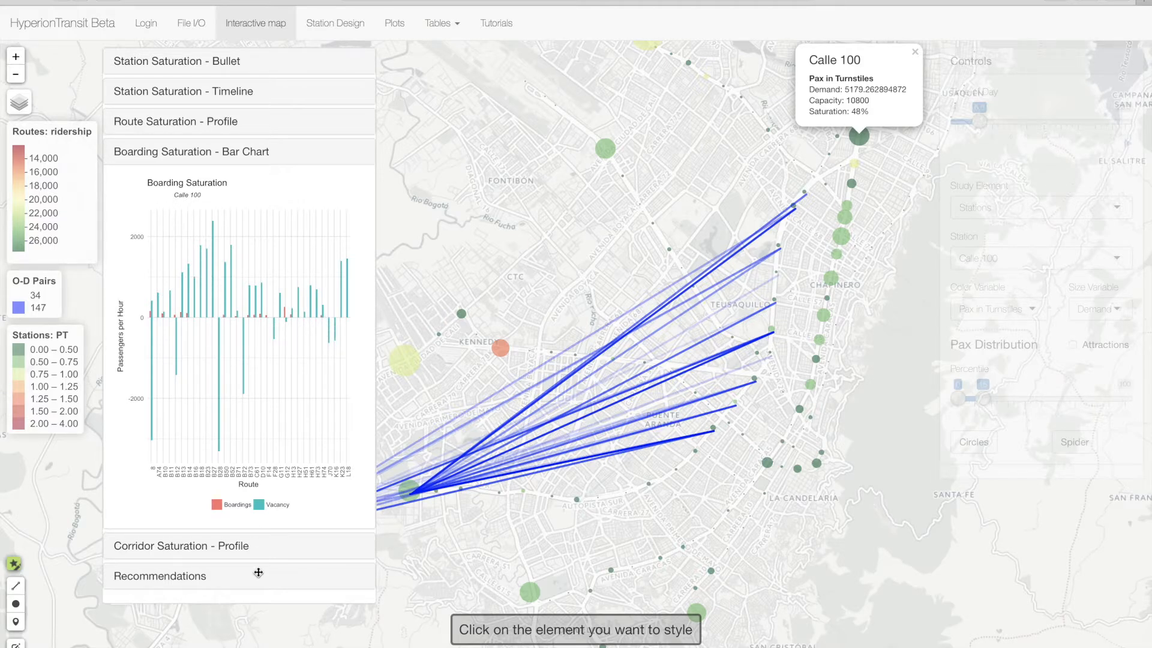
- Show the corridor saturation profile with Corridors as the study element and corridor L selected
click(217, 153)
click(186, 183)
click(1042, 207)
click(1040, 304)
click(1023, 262)
click(1016, 337)
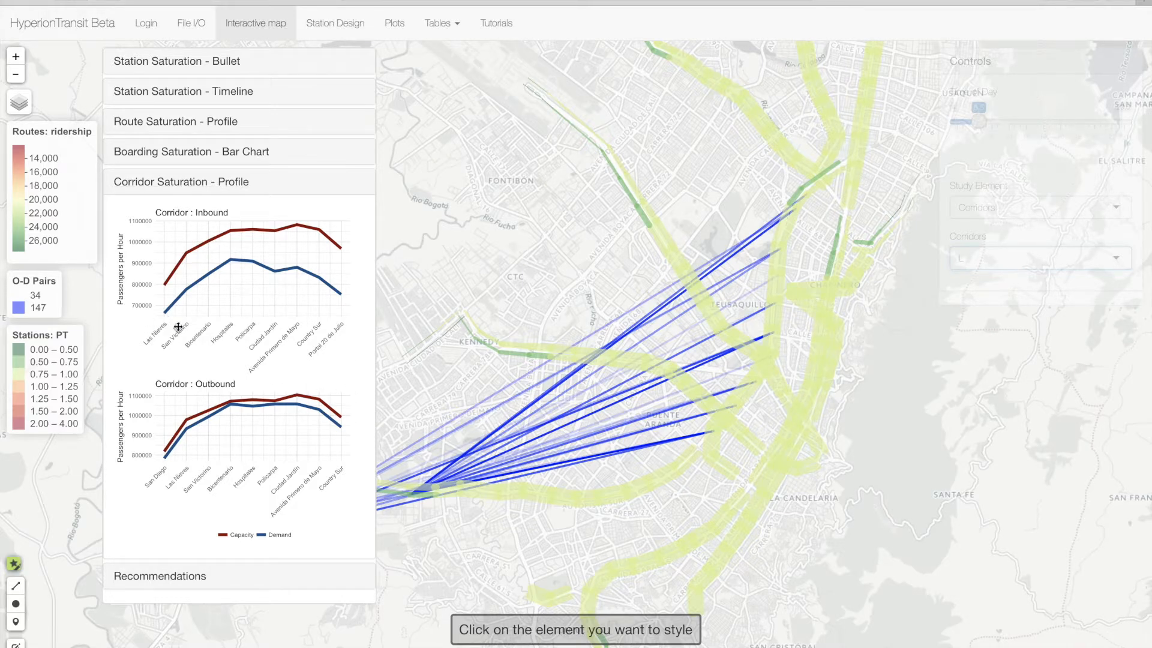
- Collapse the corridor profile, view the recommended improvements table and collapse it again
click(193, 183)
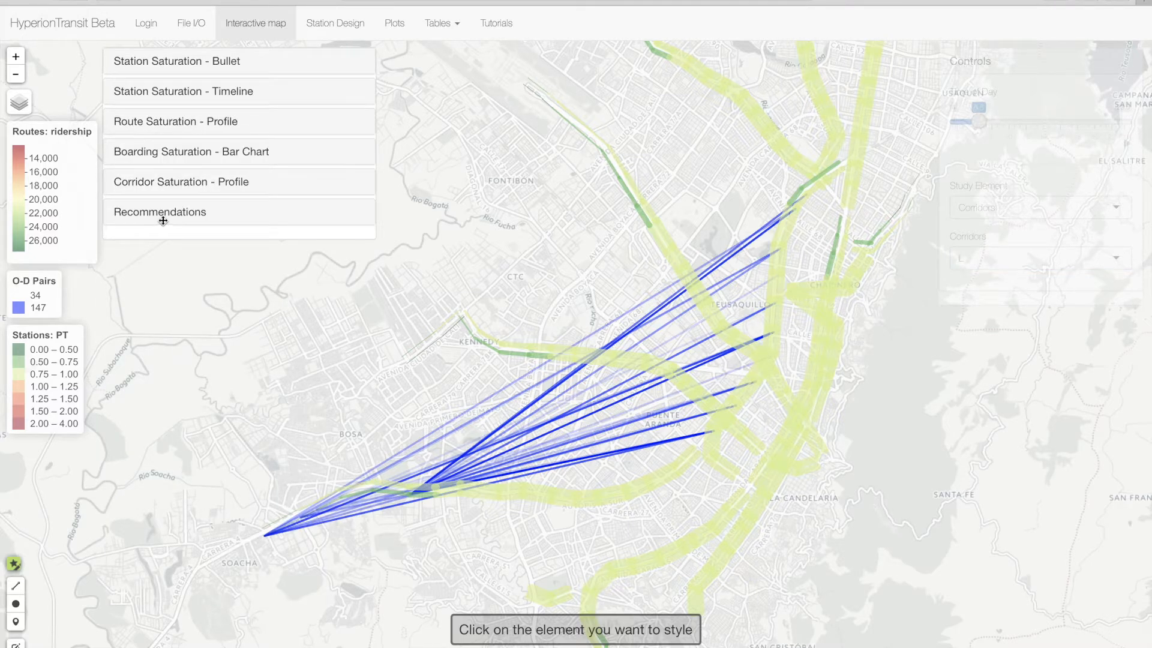
click(162, 217)
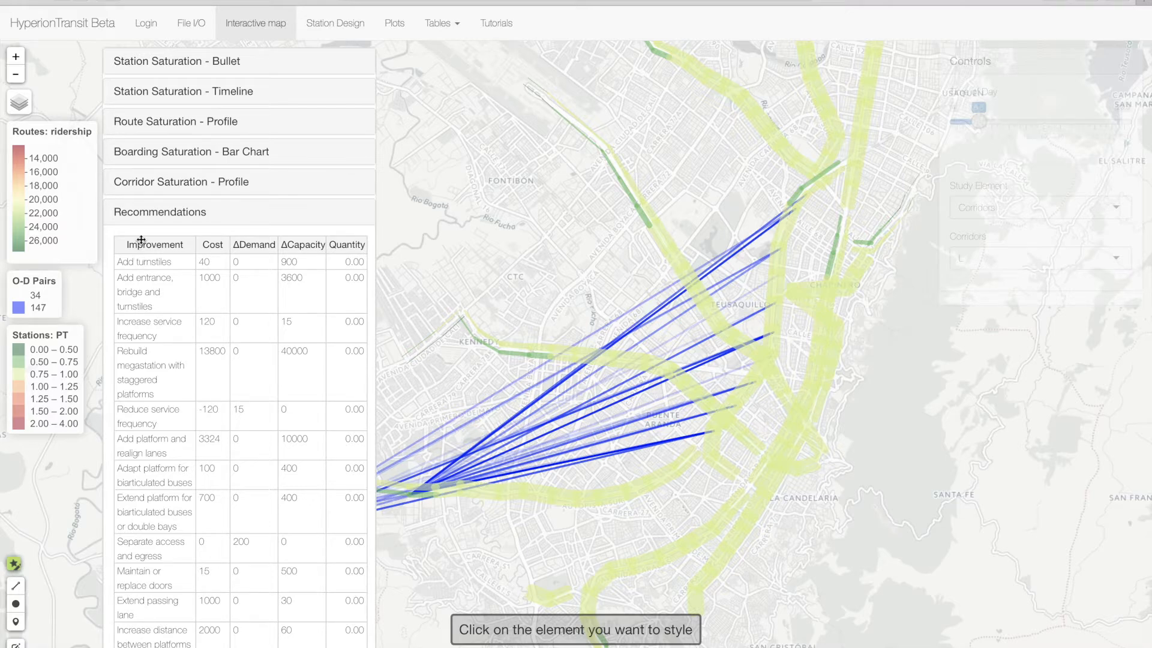
click(141, 213)
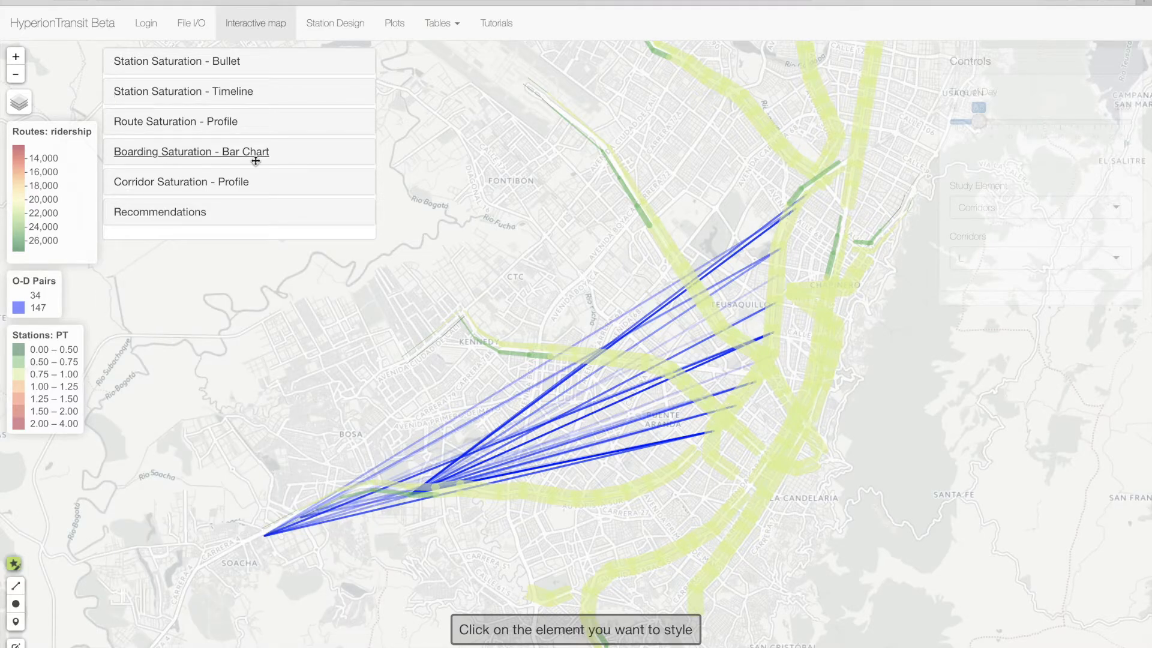
- View the full-page plots of station saturation, and switch to the station design page
click(396, 27)
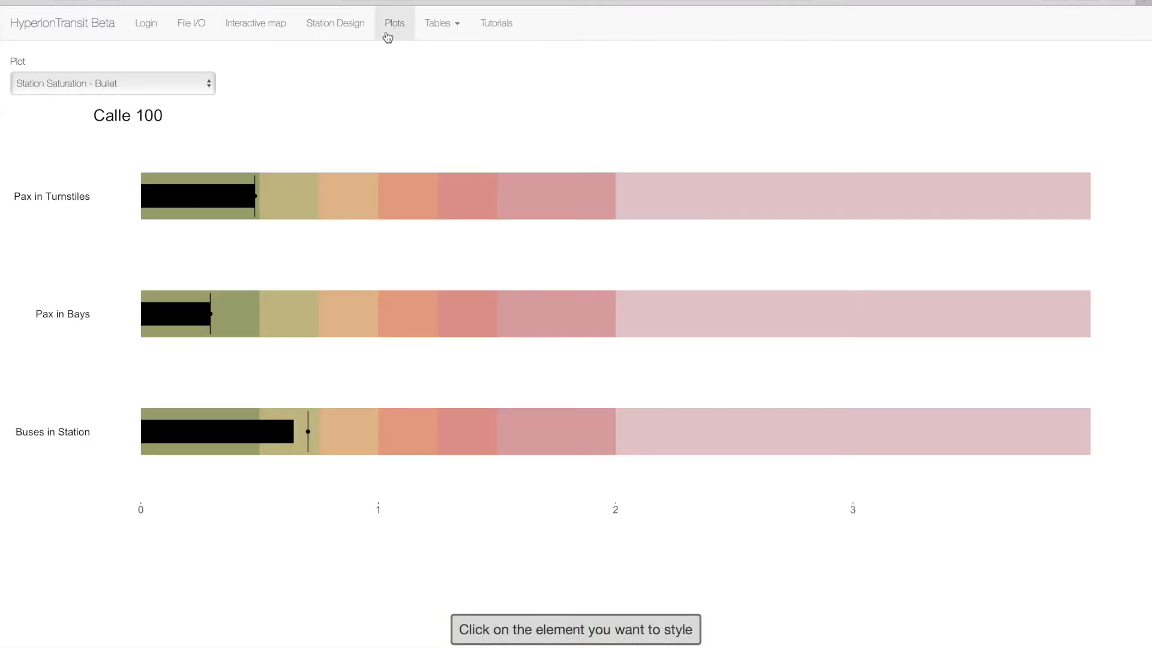
click(351, 30)
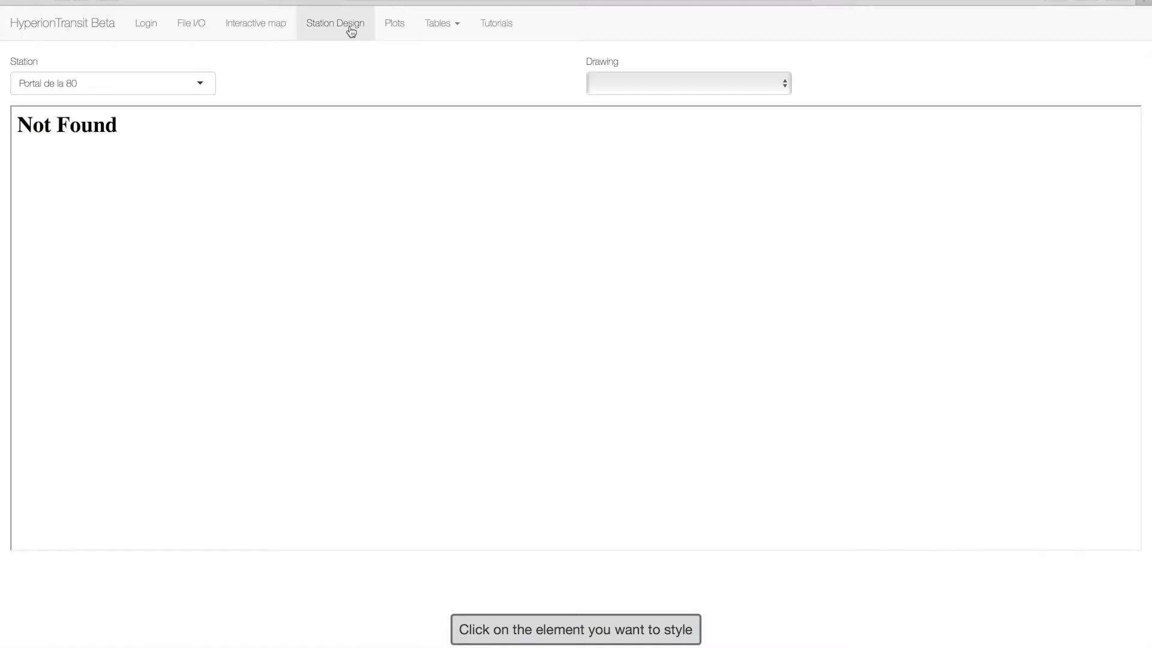
- Show the station design for Policarpa, trying drawing A and finishing with the blank drawing option
click(720, 88)
click(722, 100)
click(200, 87)
click(161, 169)
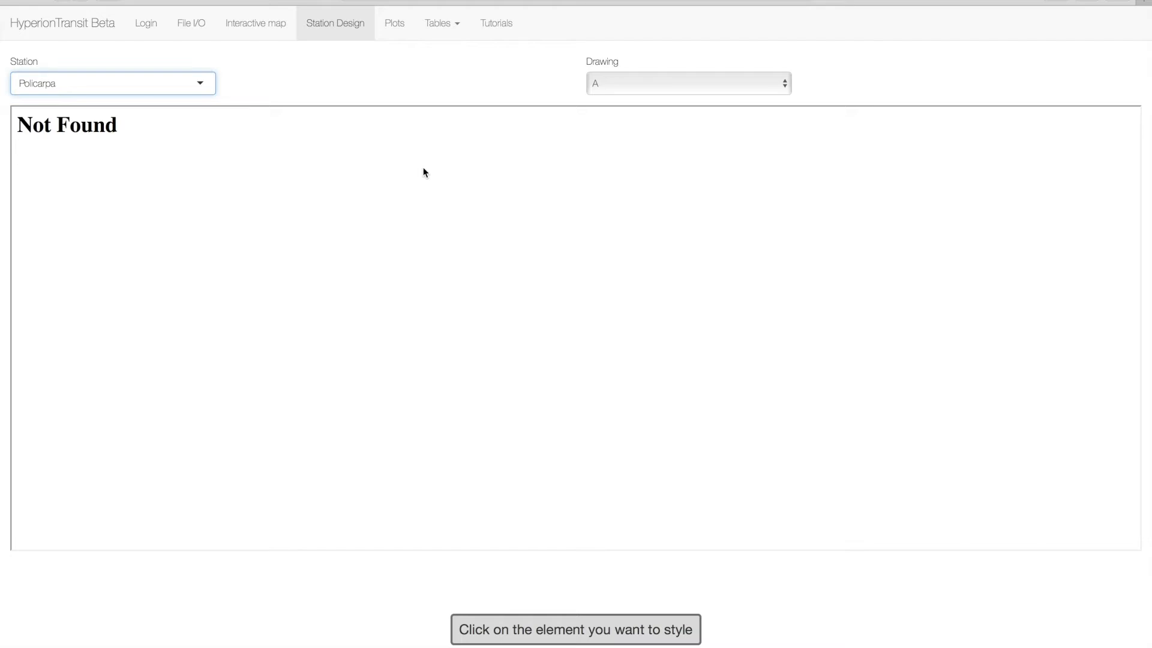
click(667, 87)
click(641, 73)
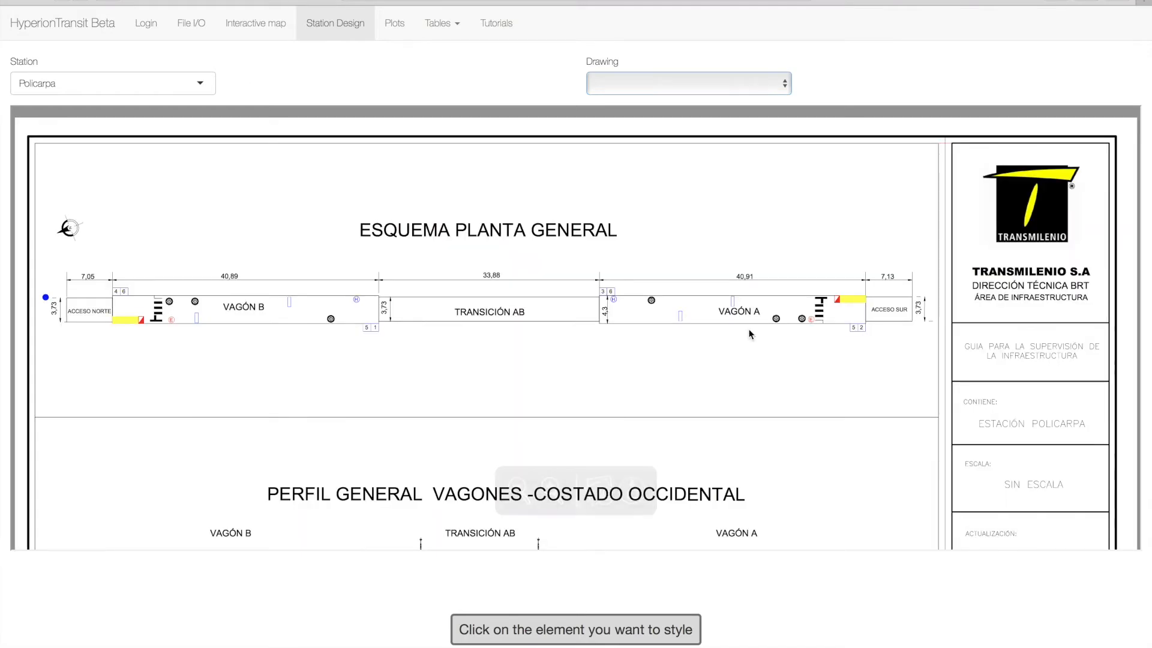
- Examine the Policarpa station's general floor plan, its west and east side profiles, and the area table
scroll(599, 376, down, 1)
scroll(600, 376, down, 4)
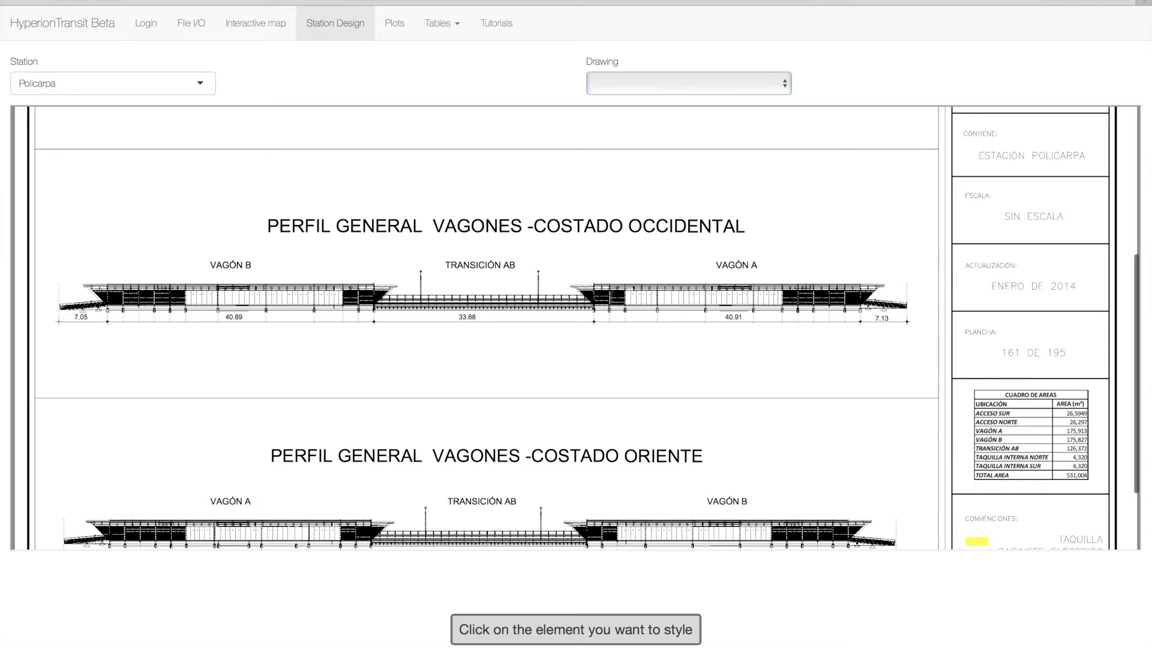
scroll(614, 298, down, 2)
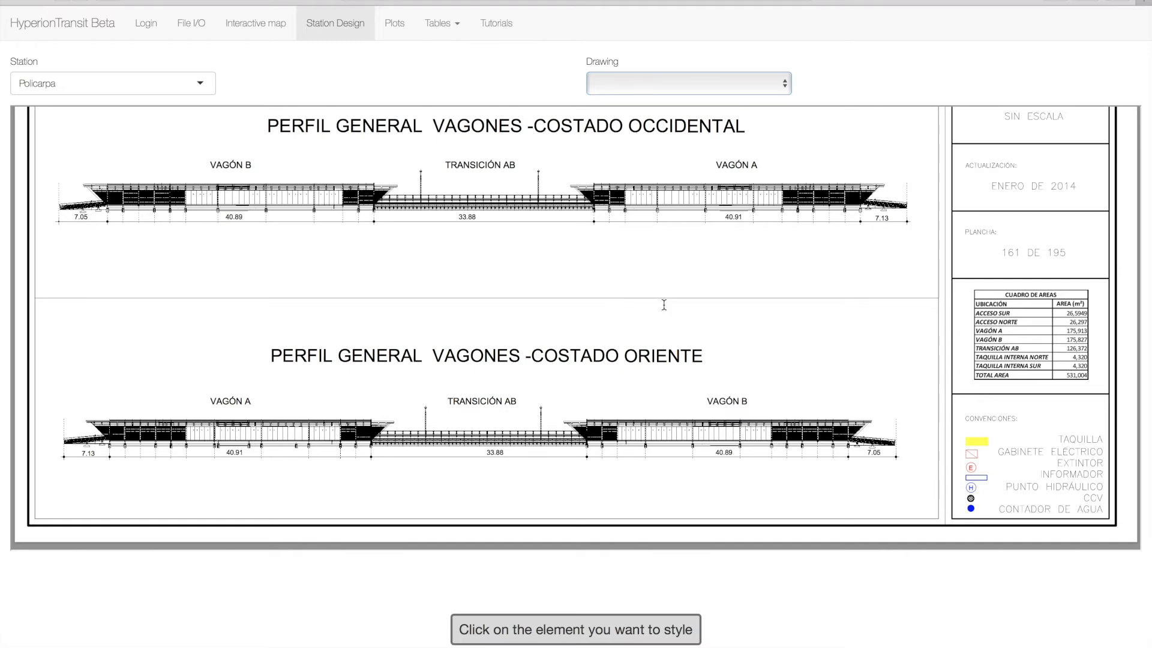
scroll(783, 278, up, 4)
scroll(783, 278, up, 1)
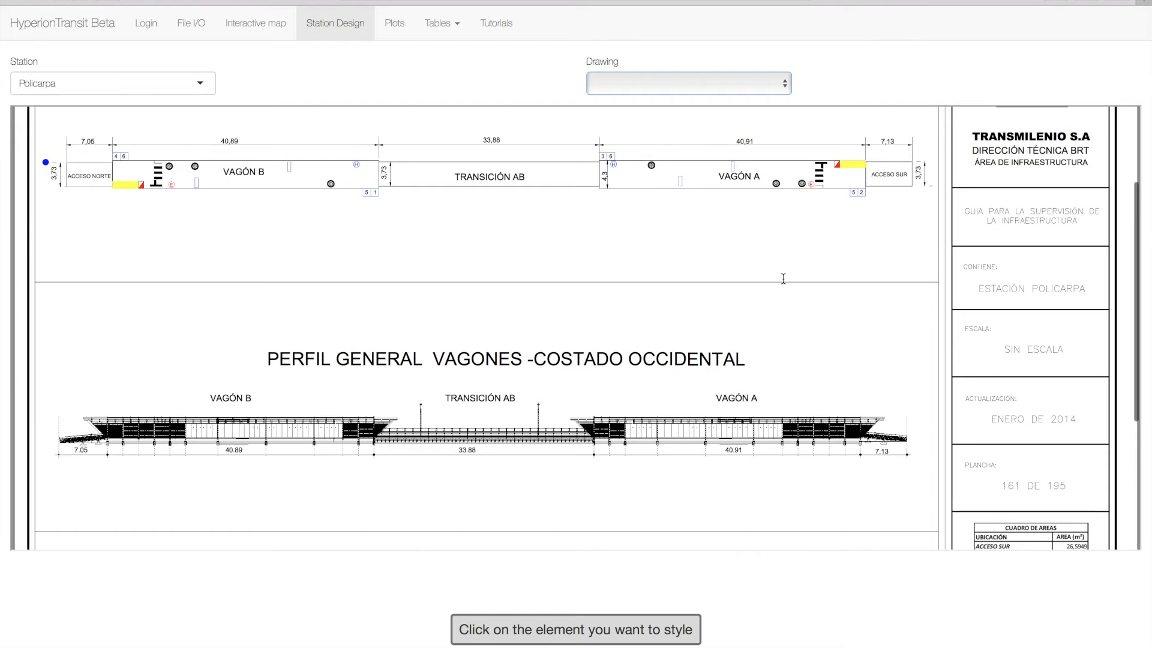
scroll(783, 278, up, 2)
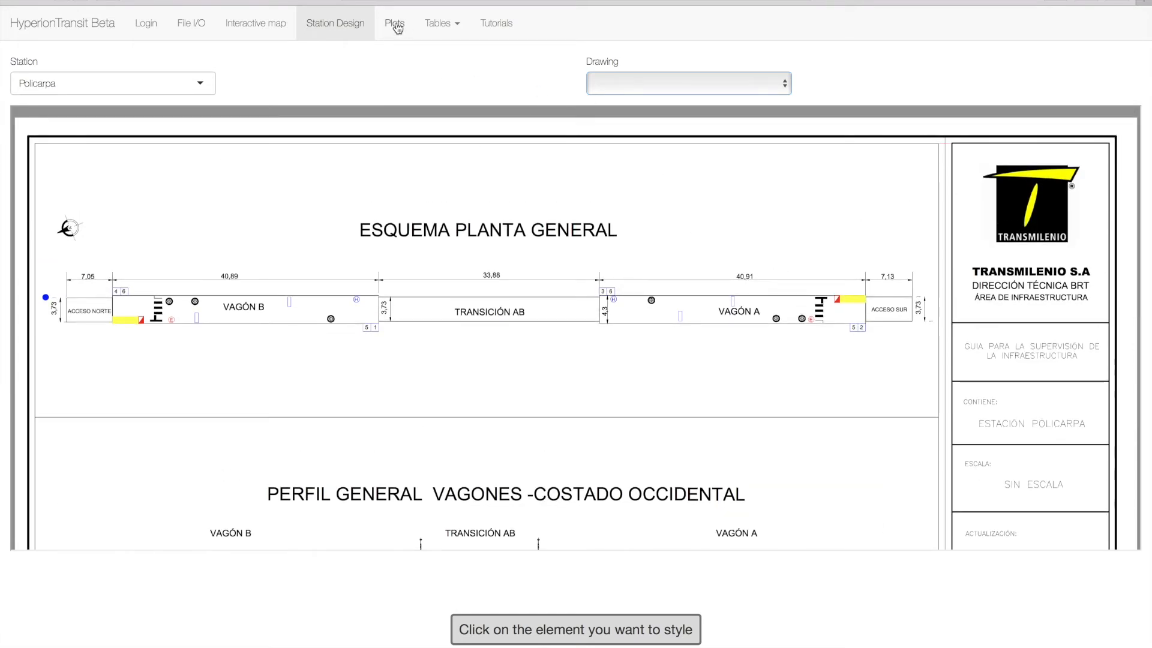
- Open the Stations data table and sort it in descending order by saturation of passengers in bays
click(441, 25)
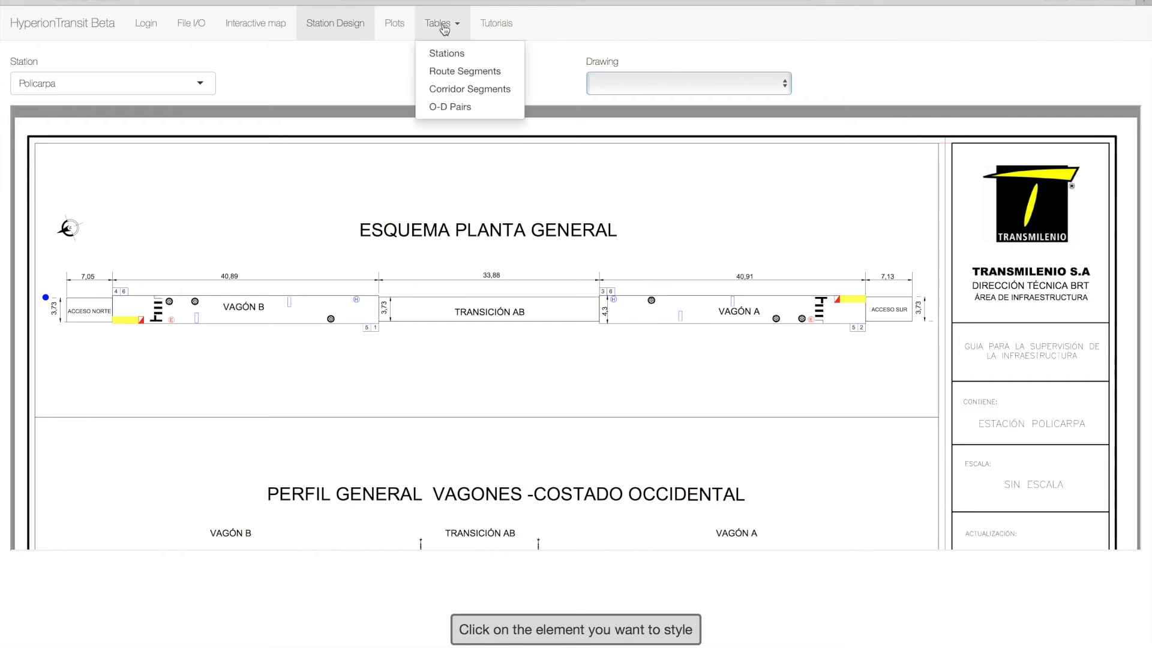
click(478, 54)
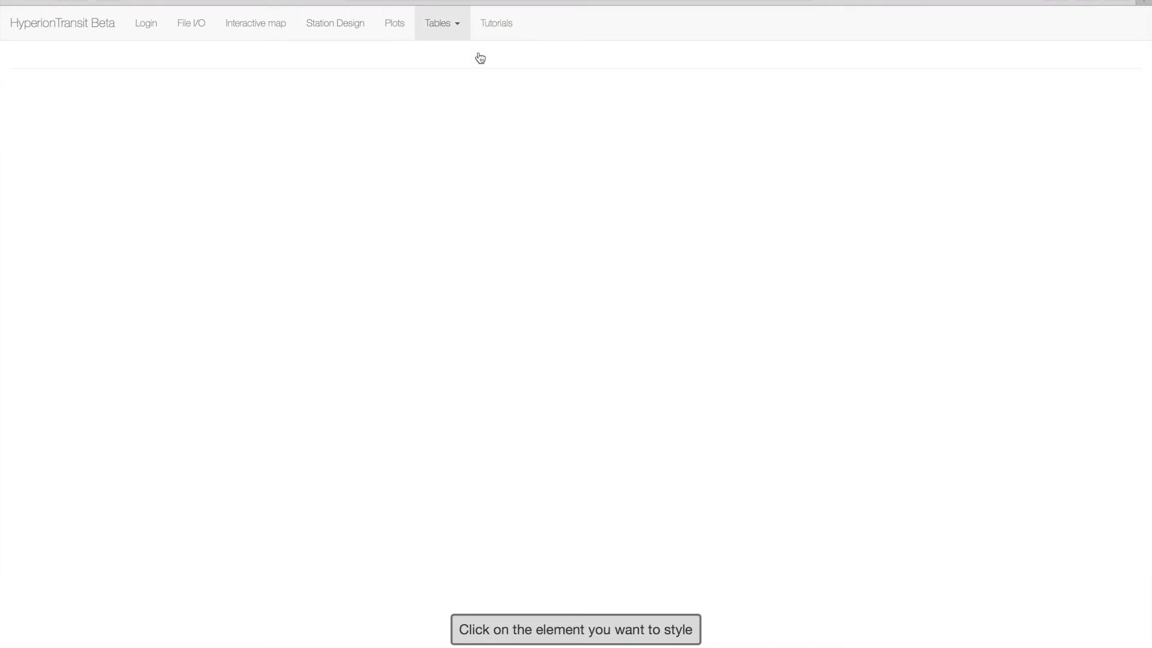
click(153, 181)
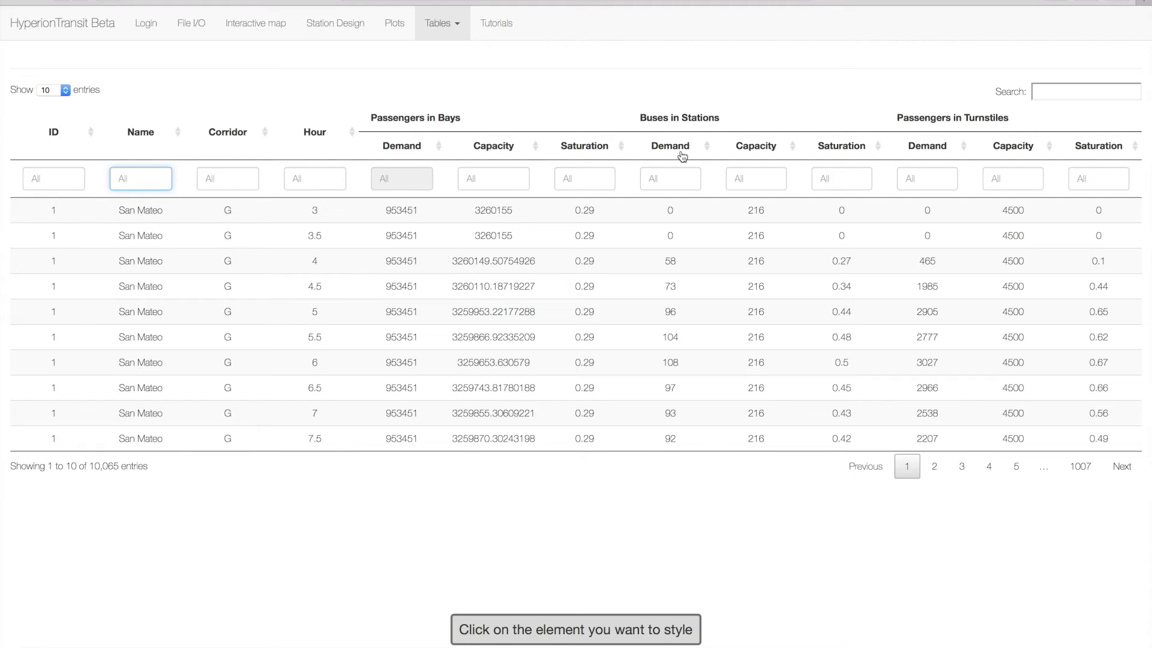
click(625, 148)
click(622, 154)
- View the Route Segments data table, and after it the Corridor Segments table
click(452, 27)
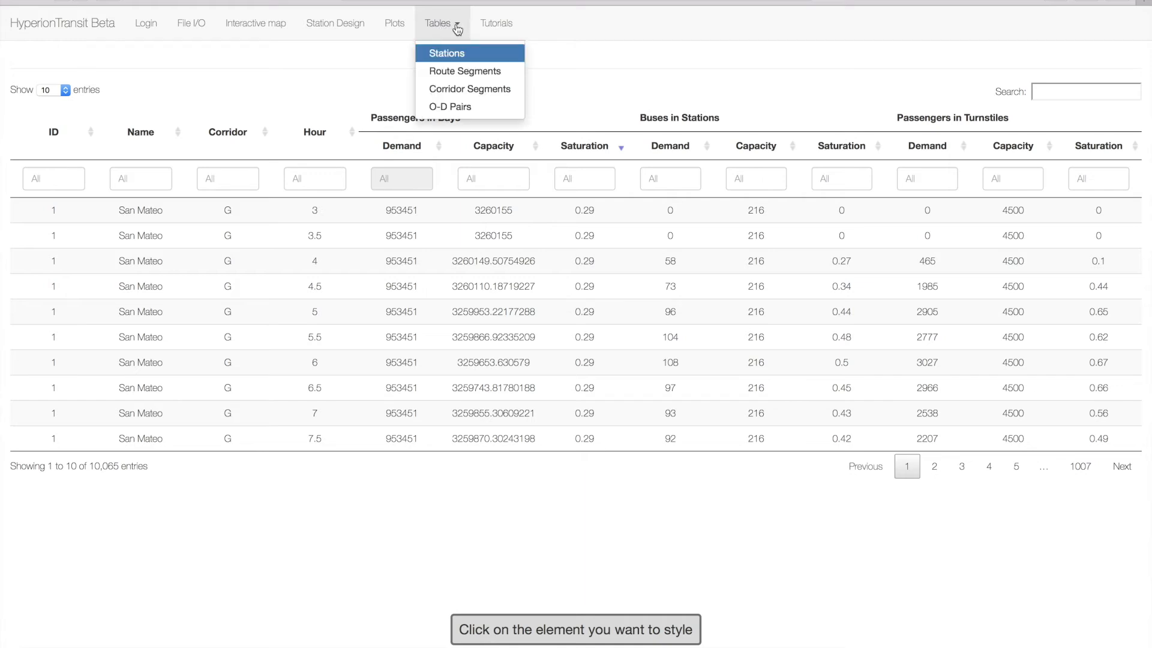
click(469, 72)
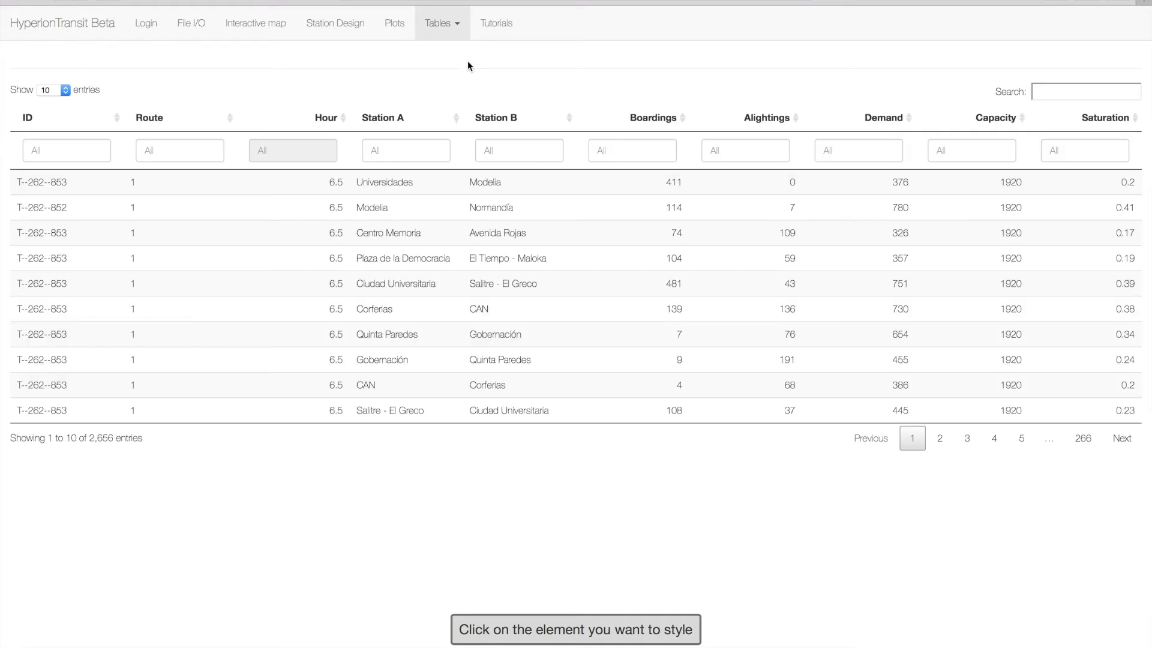
click(459, 27)
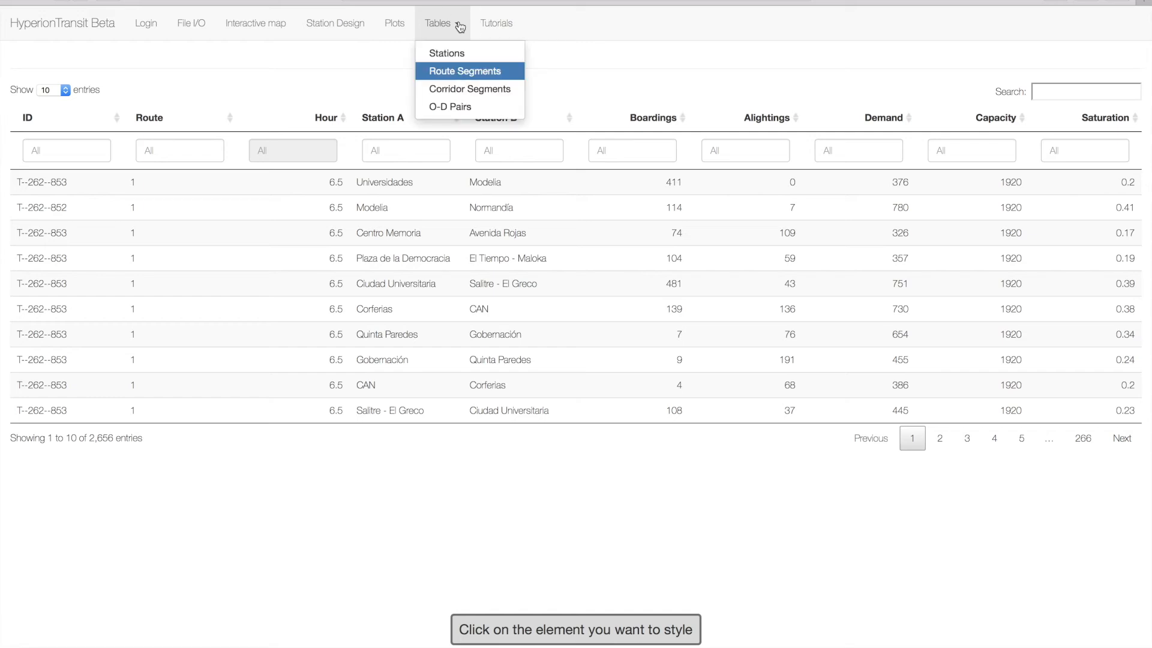
click(473, 90)
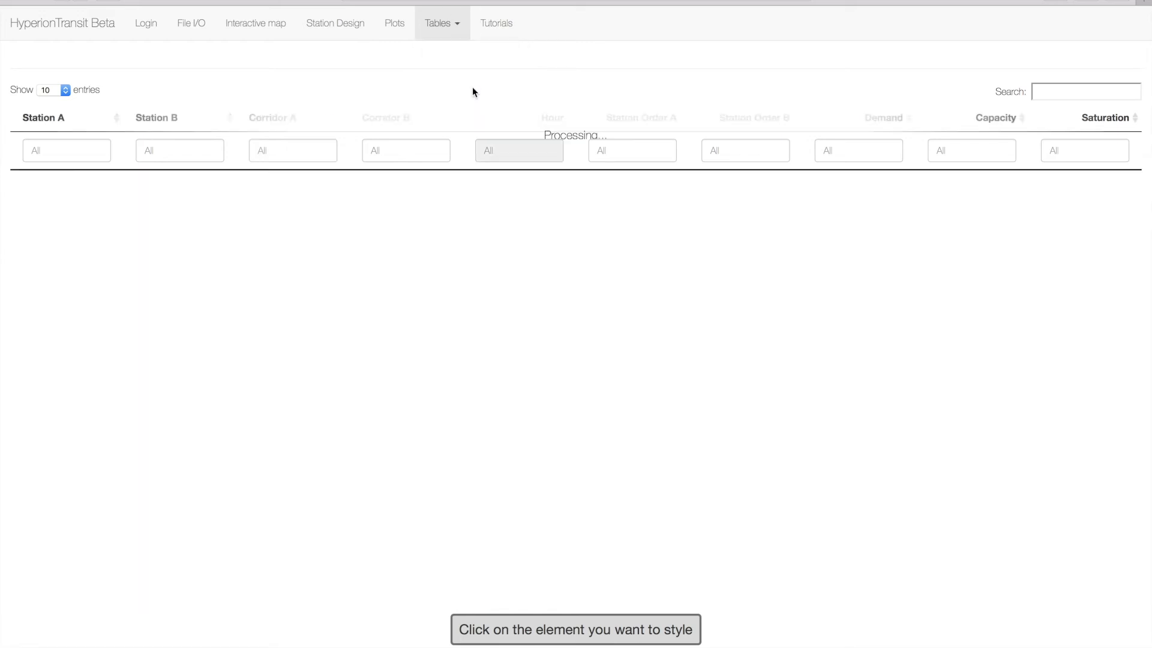
- View the O-D Pairs data table, and switch to the video tutorials page
click(457, 27)
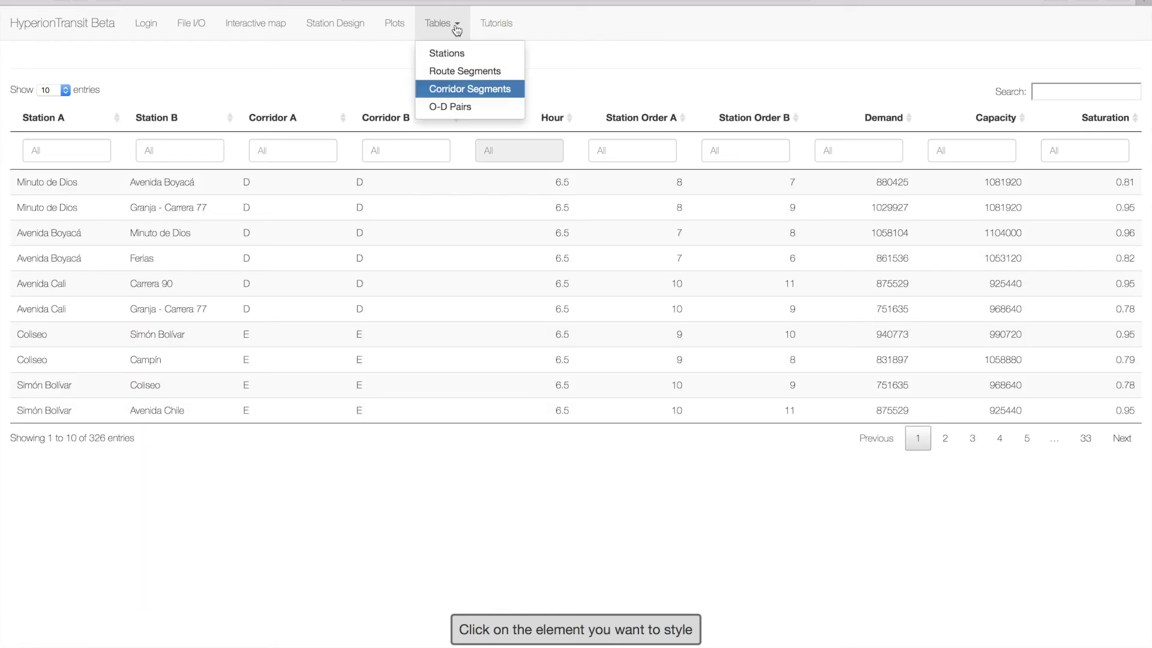
click(459, 109)
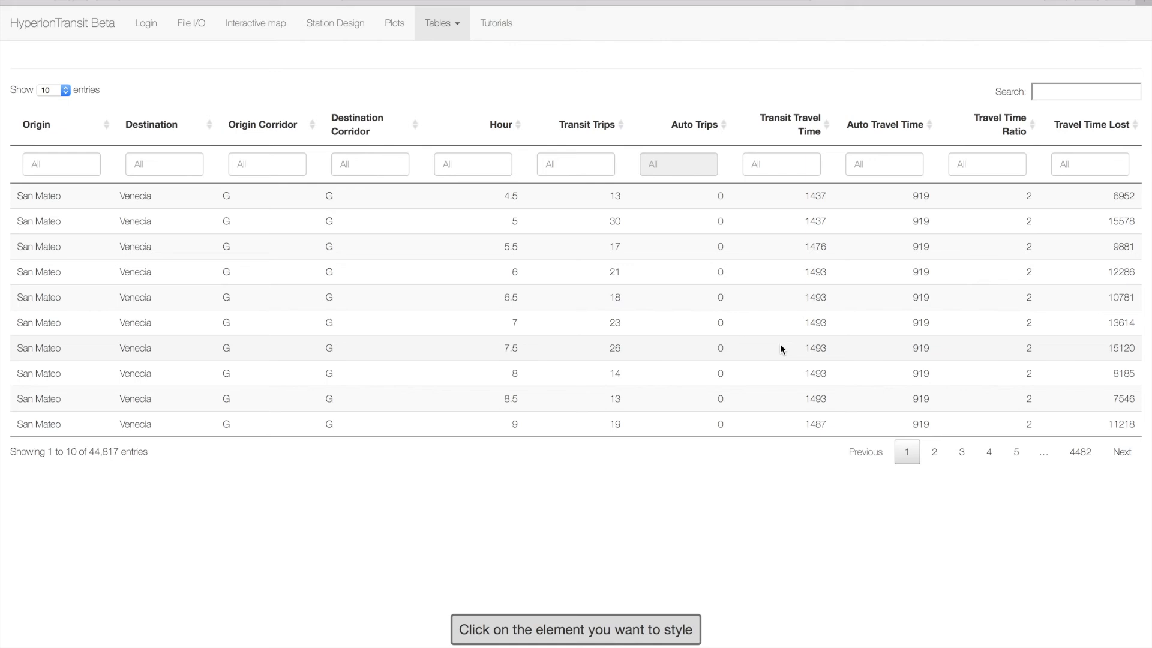
click(489, 24)
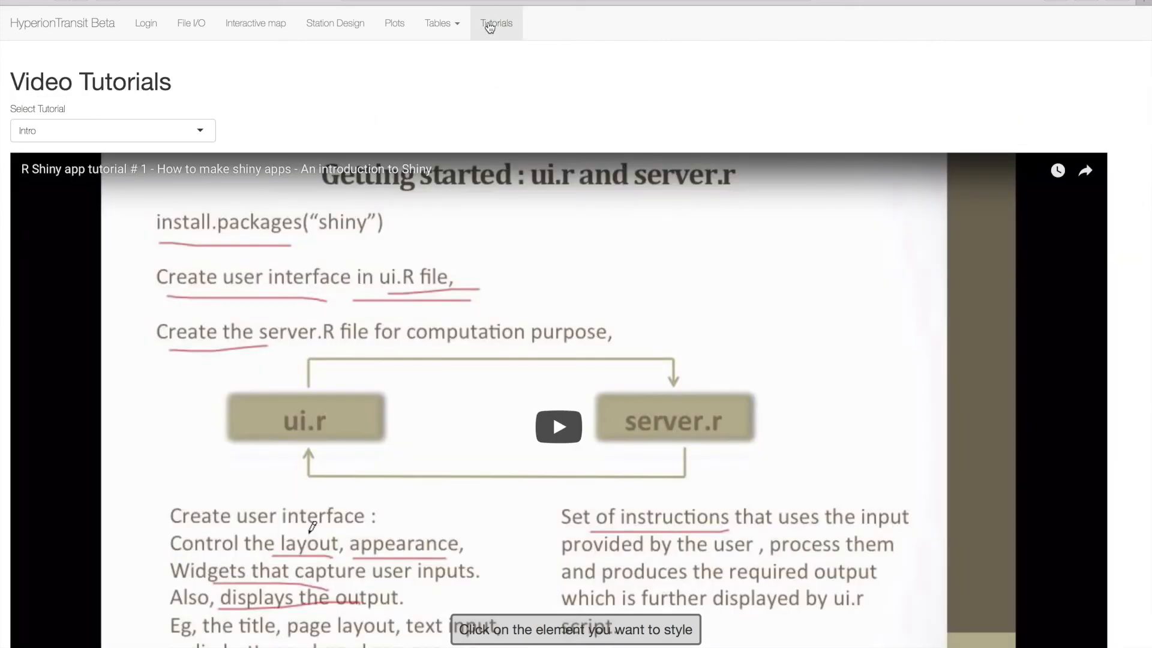